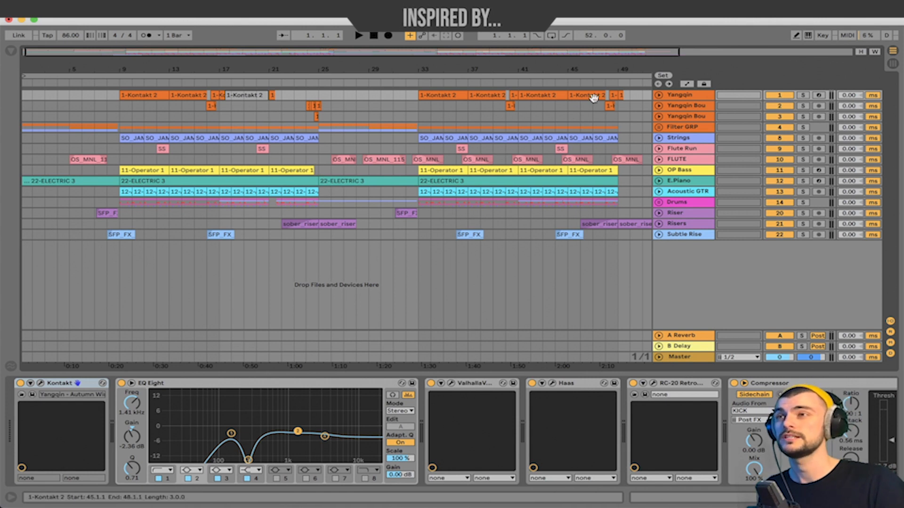
Step: Open the Kontakt instrument on the Yangqin track and reposition its window so the whole interface can be examined
left_click(698, 96)
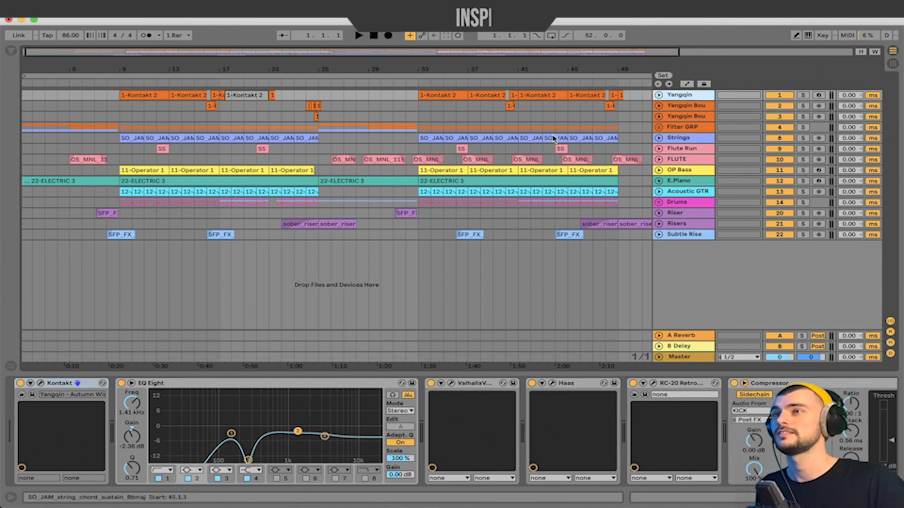
left_click(41, 383)
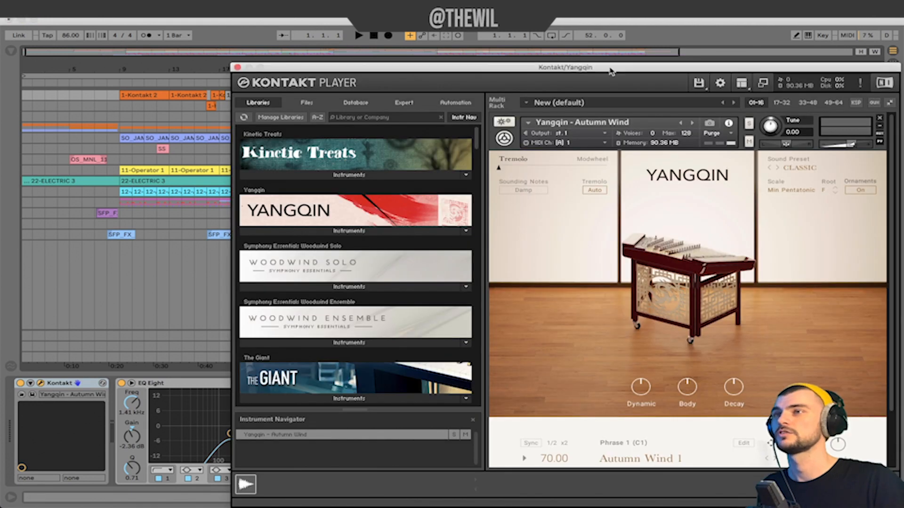
left_click_drag(592, 67, 494, 61)
left_click_drag(238, 61, 180, 17)
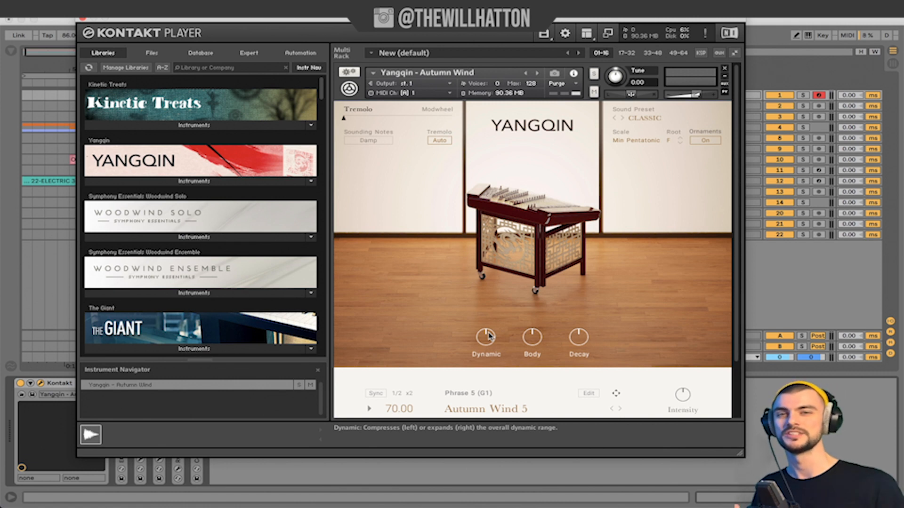
Step: Look through the Yangqin instrument's available scales and step its root note downward
left_click(627, 139)
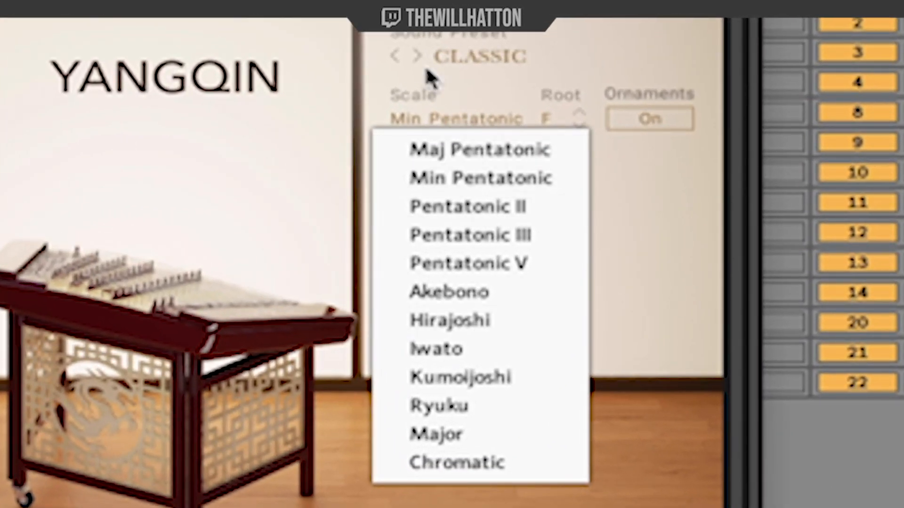
left_click(257, 200)
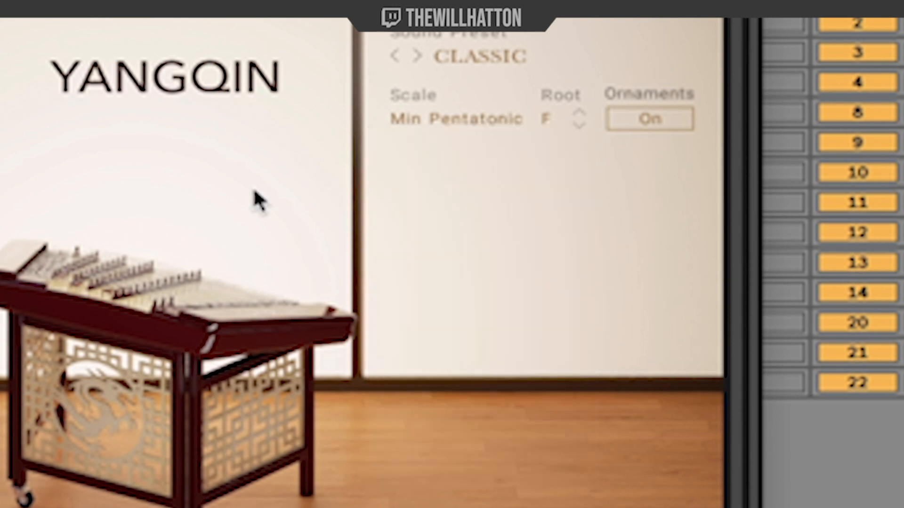
left_click(579, 123)
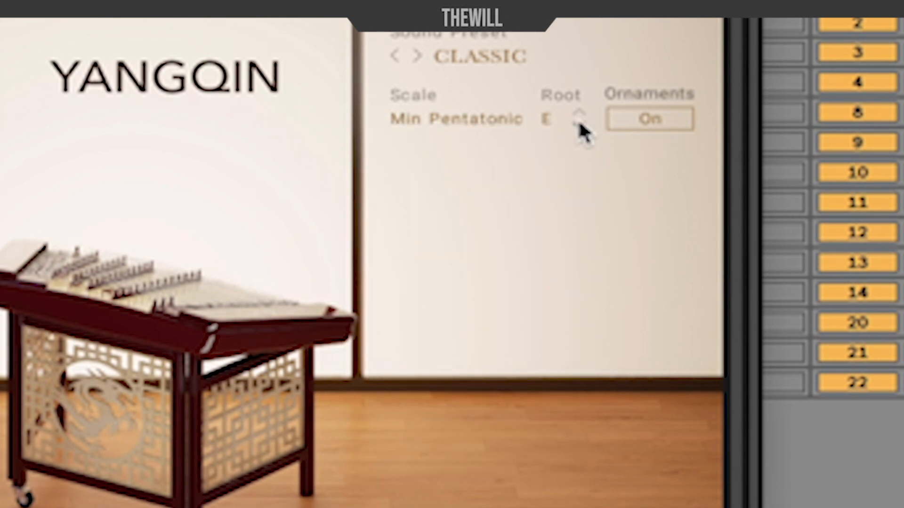
left_click(578, 123)
left_click(578, 124)
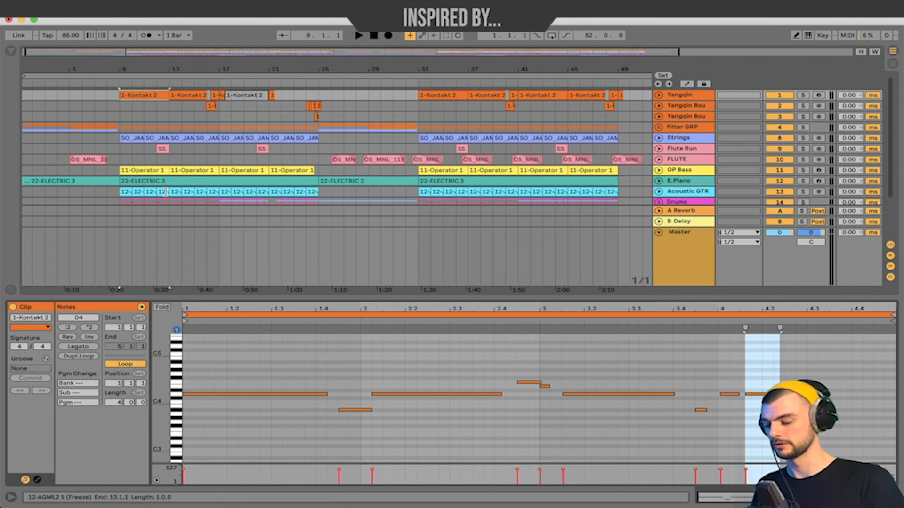
Step: Arm the Yangqin track for recording
left_click(818, 95)
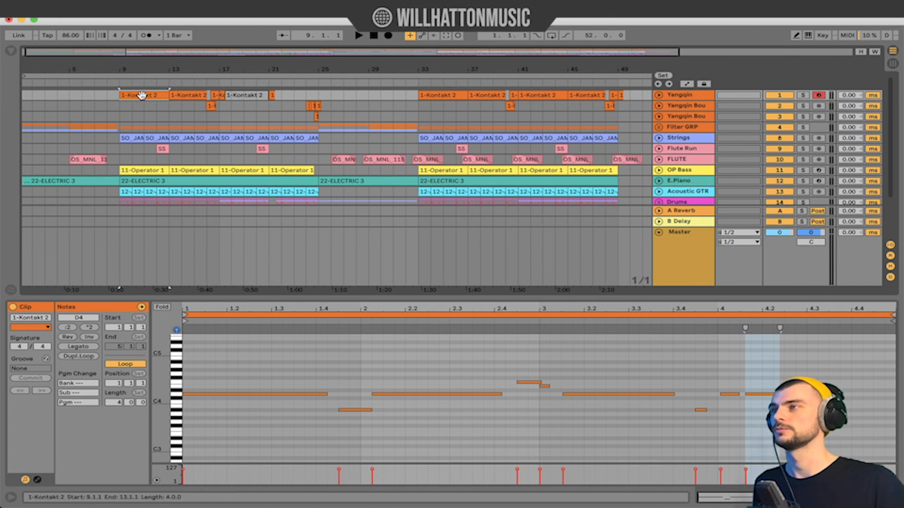
Step: Try lengthening the Yangqin clip that starts at bar 13 to reach bar 17.3, and undo the change
left_click(202, 96)
left_click_drag(206, 89, 225, 89)
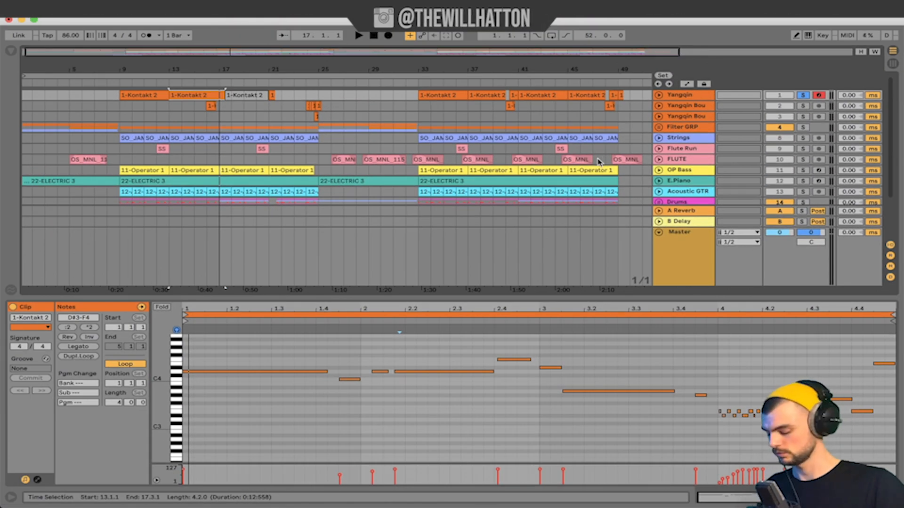
key("super+z")
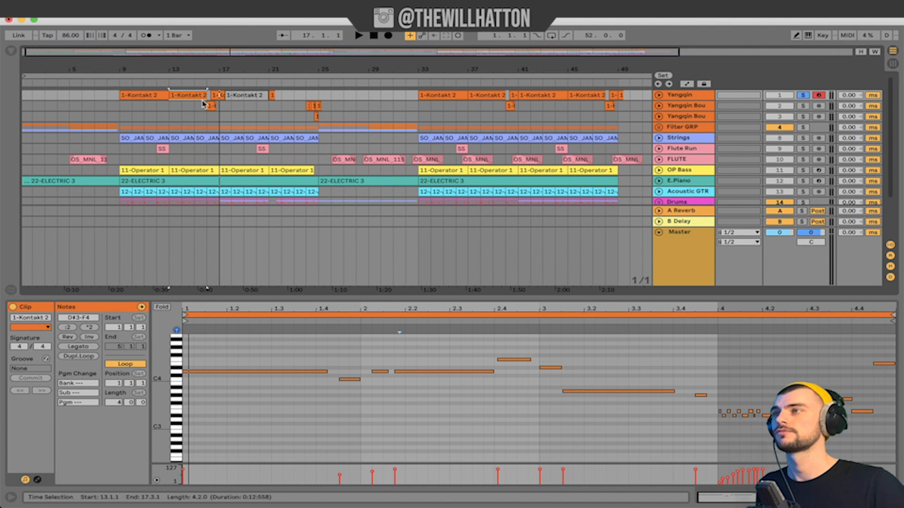
Step: Unfold the upper Yangqin Bou track, inspect and audition its soloed audio clip around bar 16, and fold the track again
left_click(658, 107)
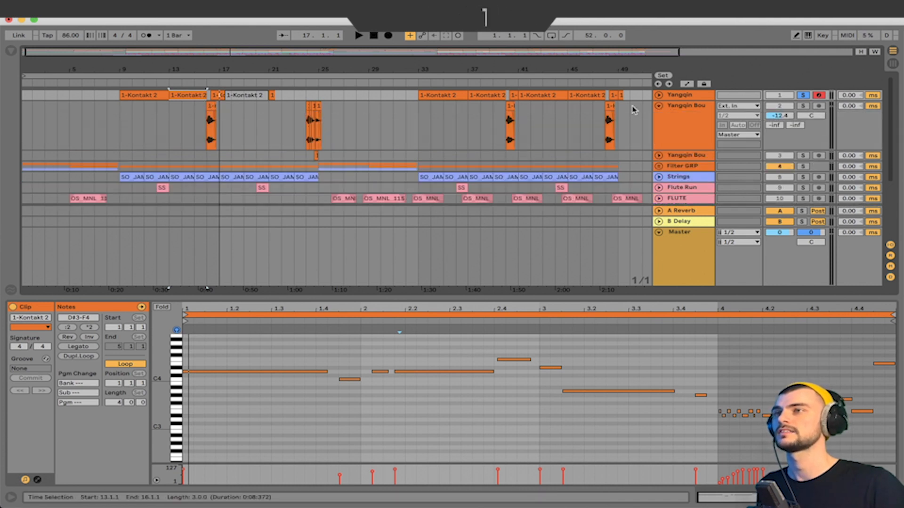
left_click(210, 106)
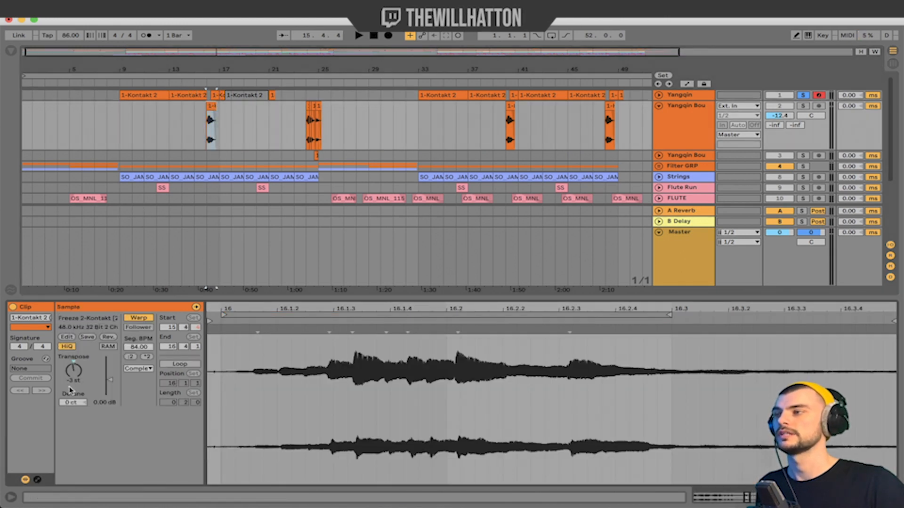
key("space")
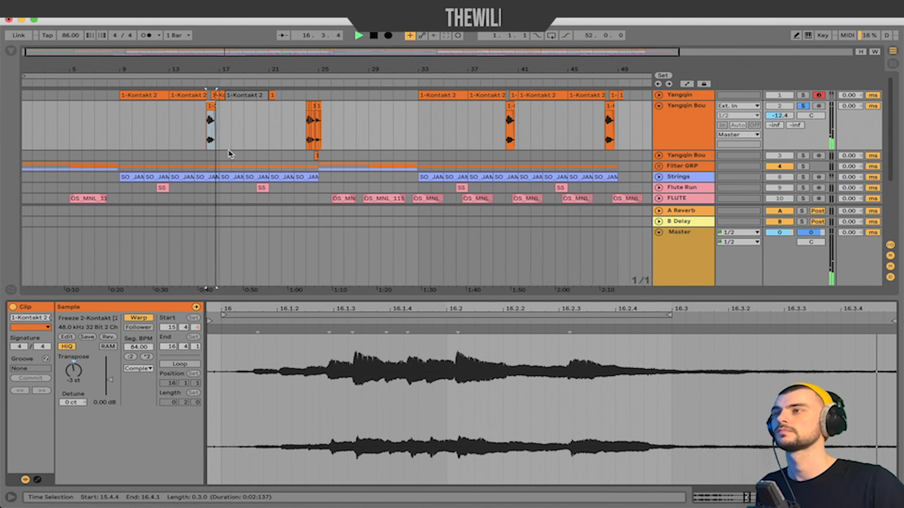
key("space")
left_click(658, 105)
left_click(659, 105)
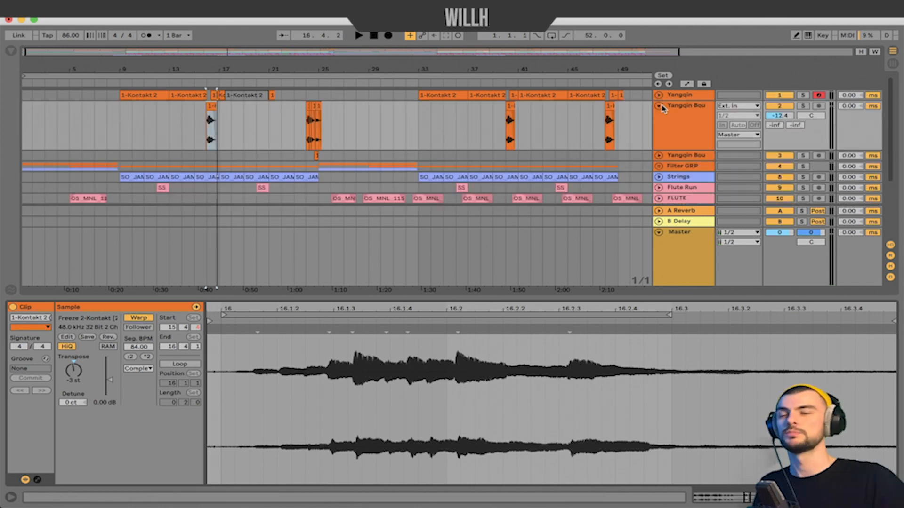
left_click(659, 106)
Step: Turn on the Yangqin track's EQ Eight, ValhallaVintageVerb, Haas, RC-20 Retro Color and Compressor effects, and select the Compressor
left_click(678, 96)
double_click(677, 96)
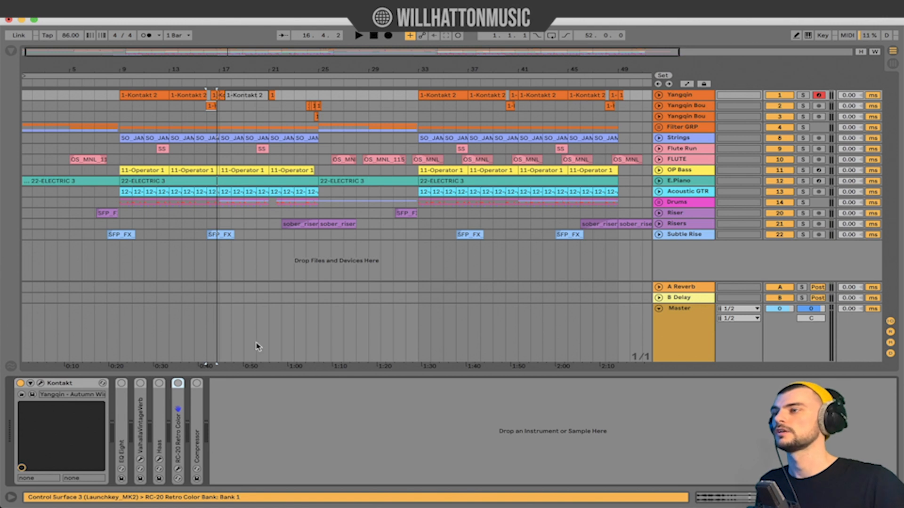
left_click(141, 384)
left_click(159, 383)
left_click(197, 383)
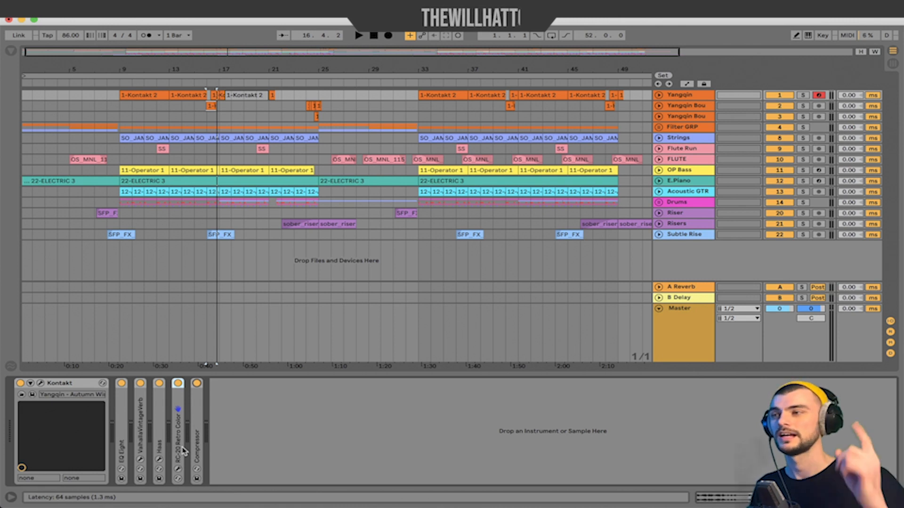
left_click(199, 430)
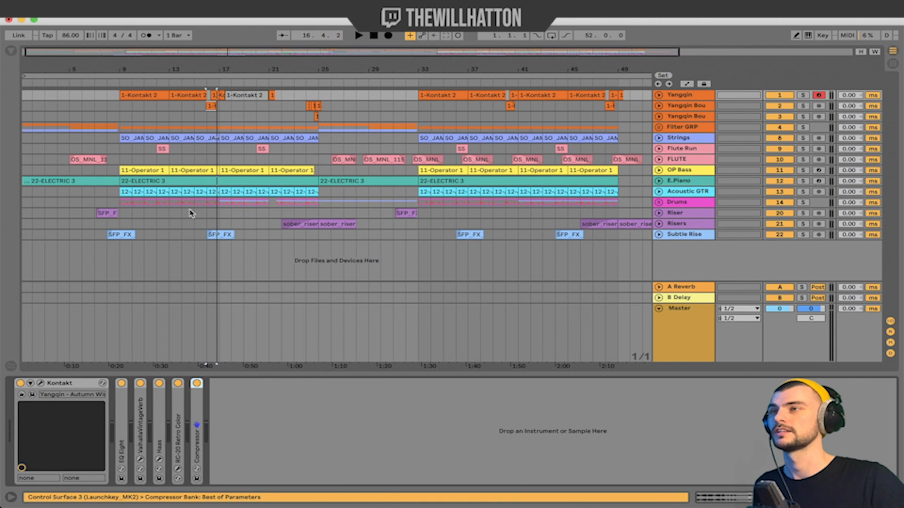
Step: Audition the soloed Yangqin tracks from the clip at bar 13 and hide the device view
left_click(185, 95)
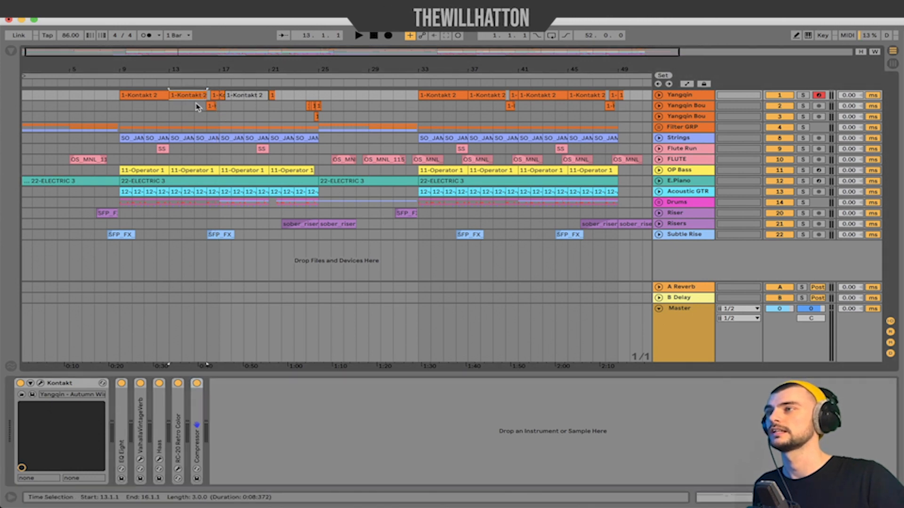
key("space")
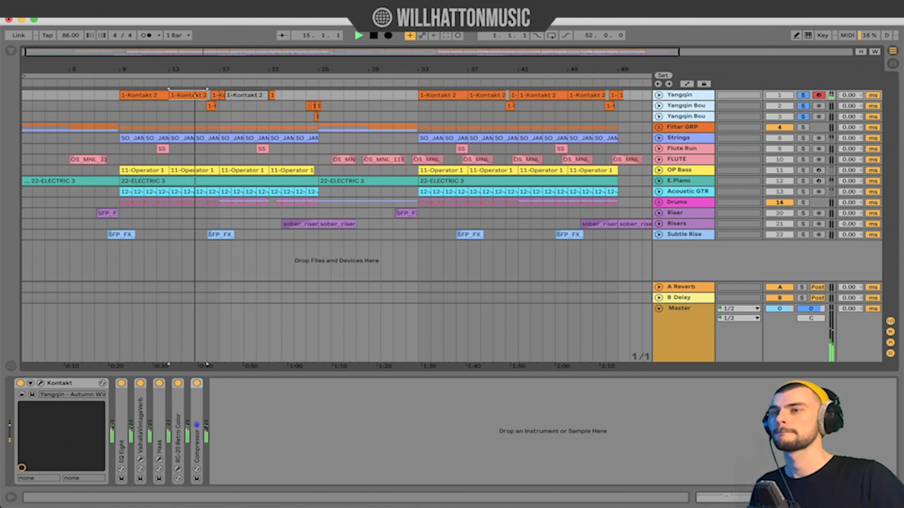
left_click(892, 497)
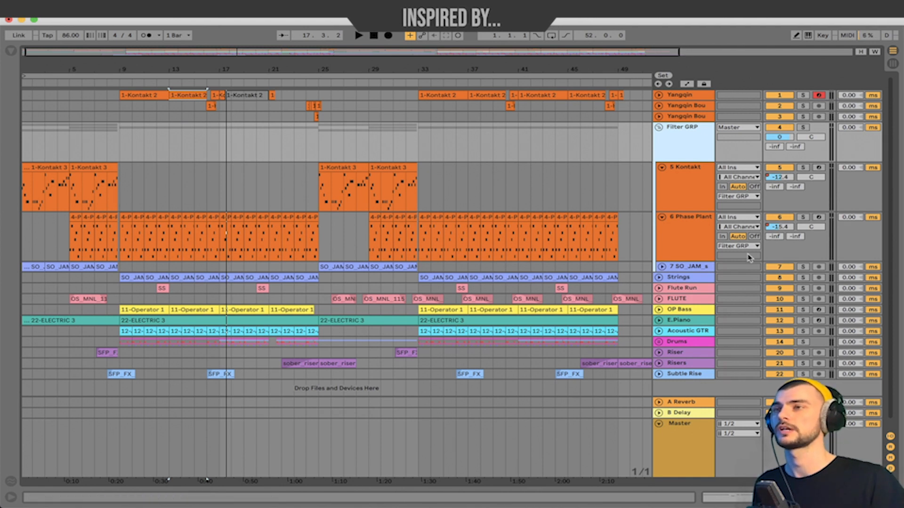
Step: Audition the soloed Phase Plant track from its clip at bar 9 and open that clip for inspection
left_click(705, 235)
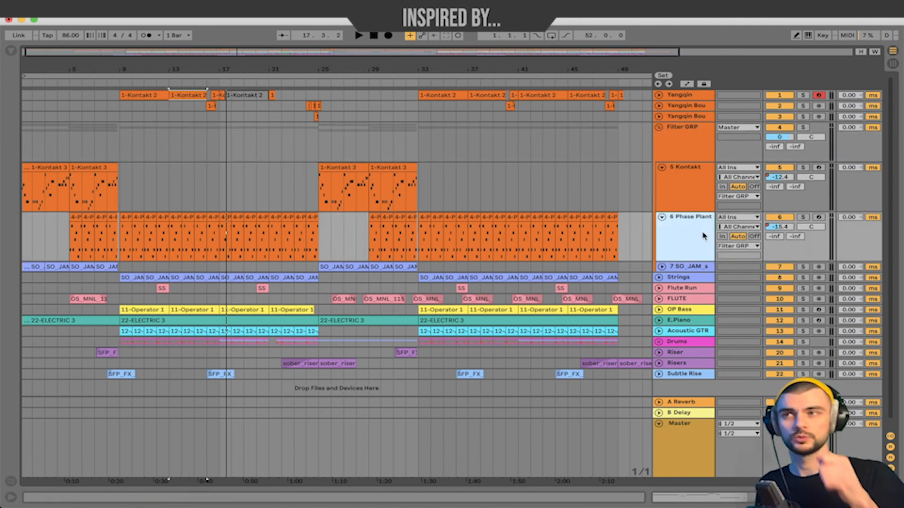
left_click(126, 228)
key("space")
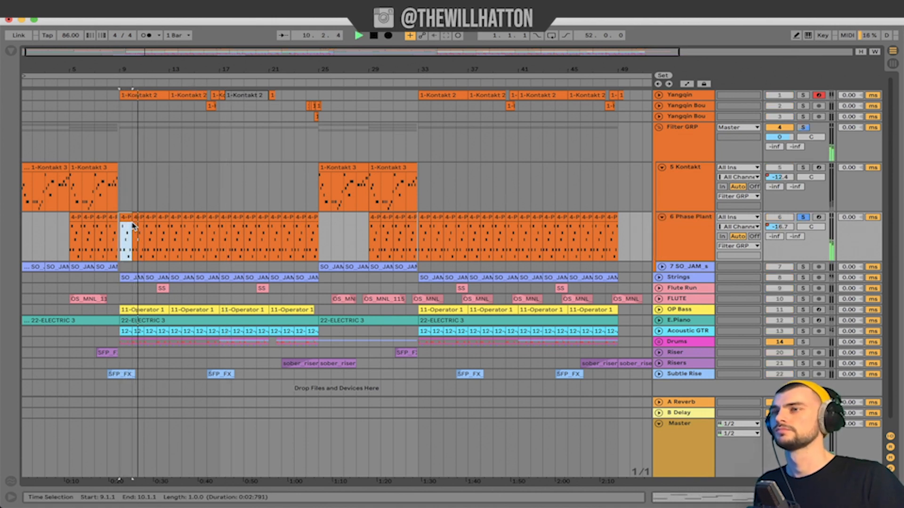
key("space")
double_click(125, 217)
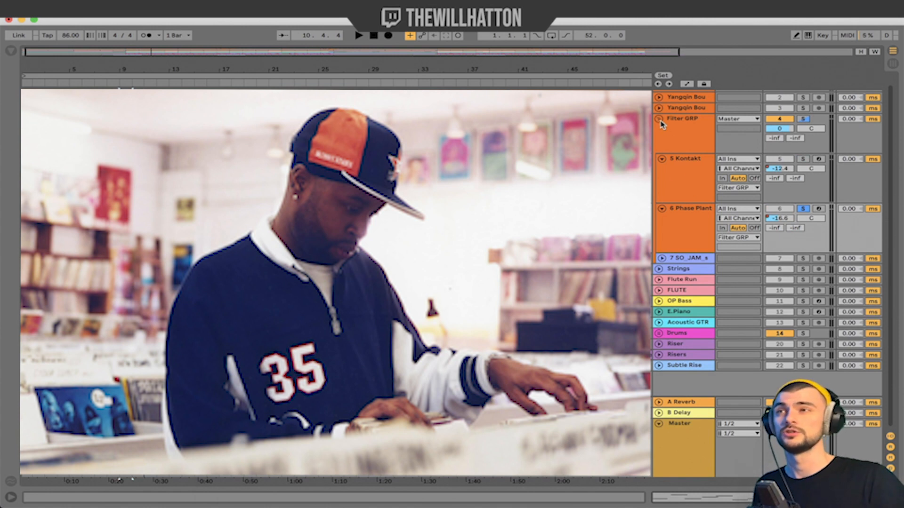
Step: Examine the Phase Plant track's device chain and fold the Filter GRP group
left_click(660, 121)
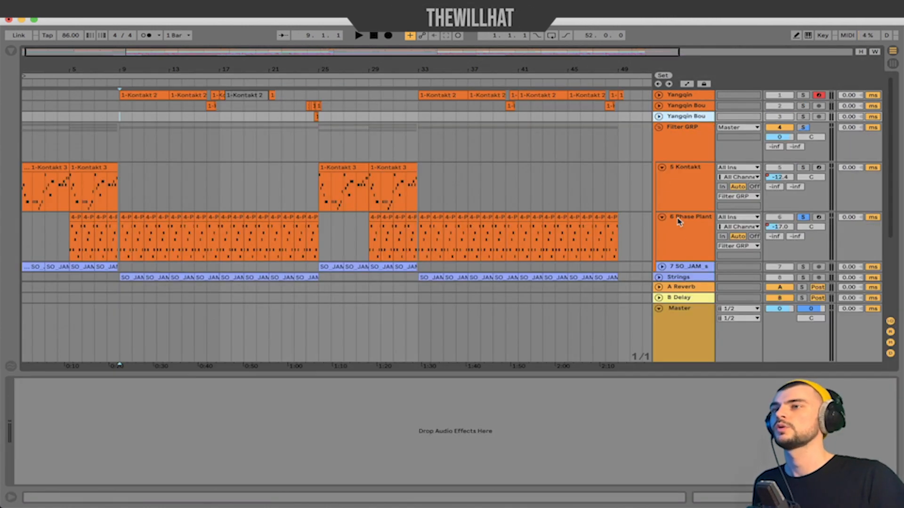
left_click(685, 240)
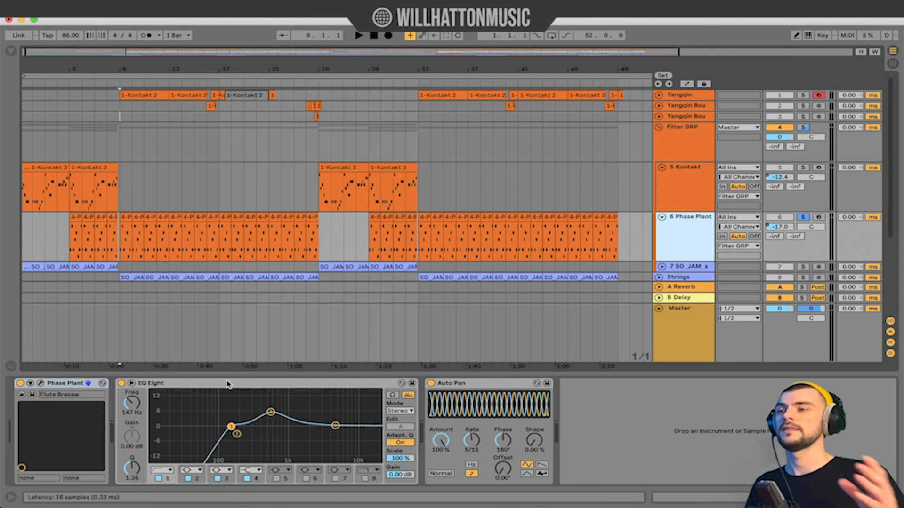
left_click(658, 126)
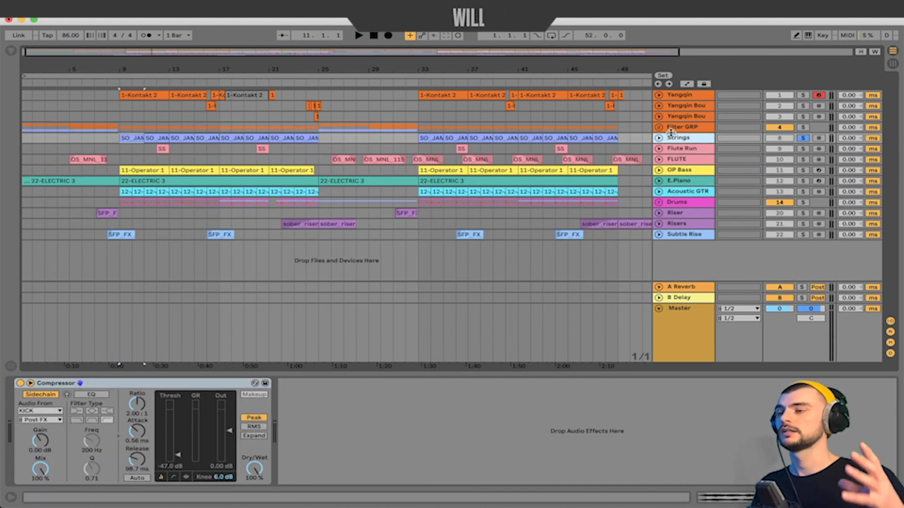
Step: Open the Strings sample clip at bar 9 and audition the track in solo
double_click(128, 137)
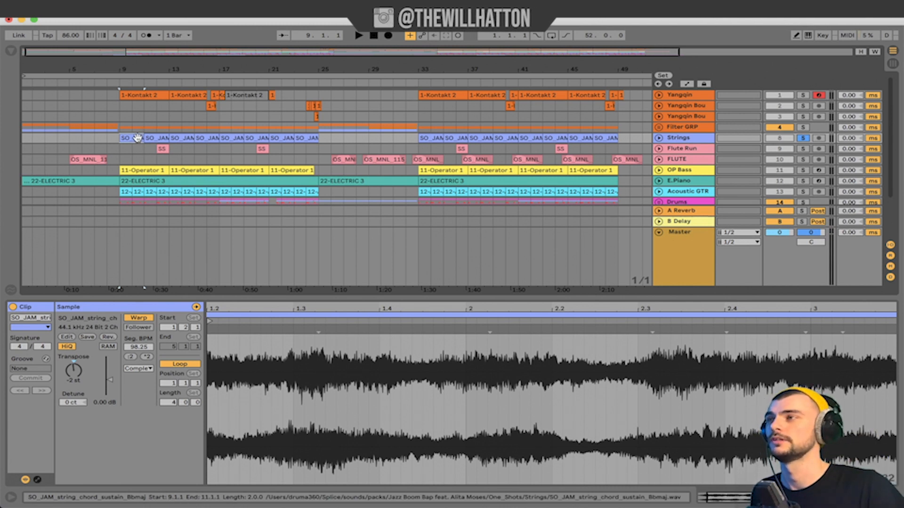
key("space")
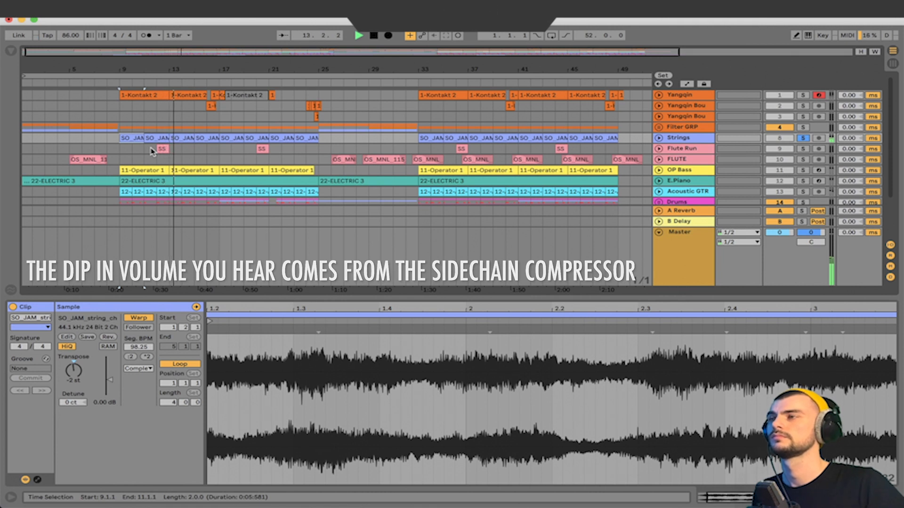
key("space")
Step: Hide the clip view and audition the soloed Flute Run track from bar 12
left_click(154, 150)
key("super+alt+l")
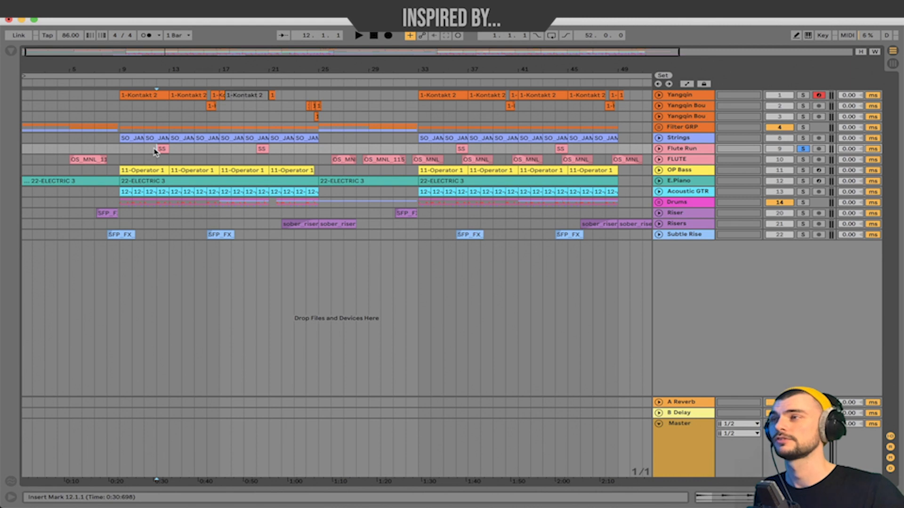
key("space")
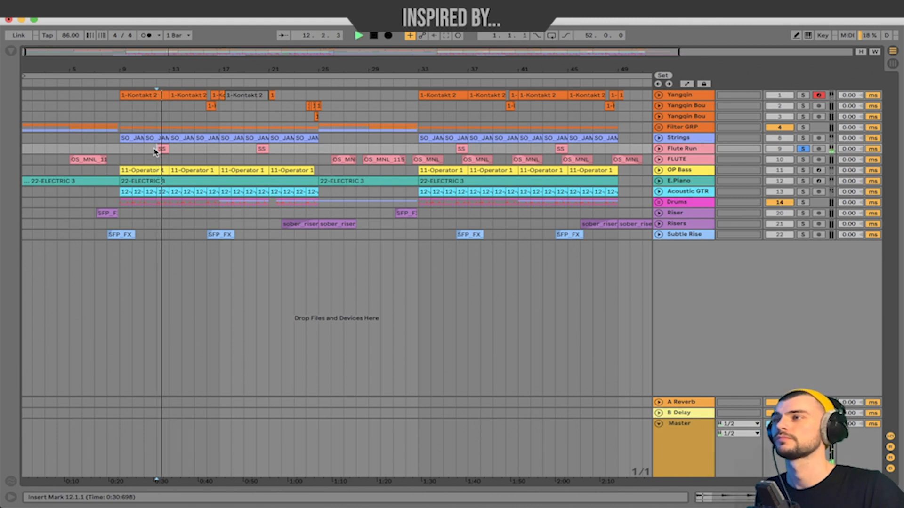
key("space")
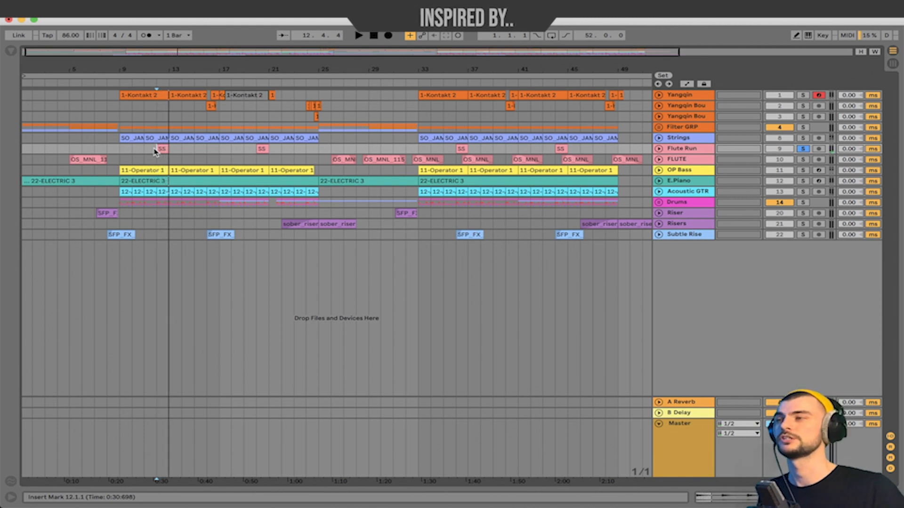
Step: Audition the Yangqin, Yangqin Bou, Filter GRP, Strings and Flute Run tracks soloed together from bar 9
left_click(688, 95)
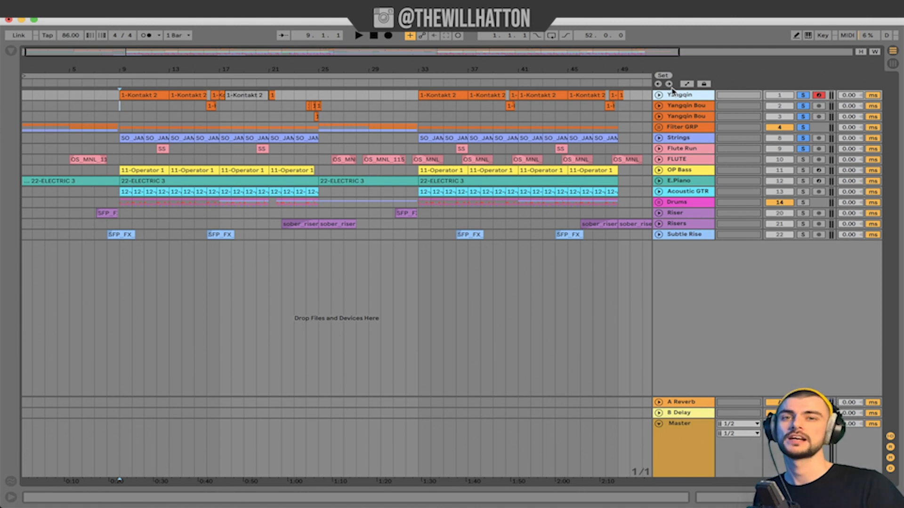
key("space")
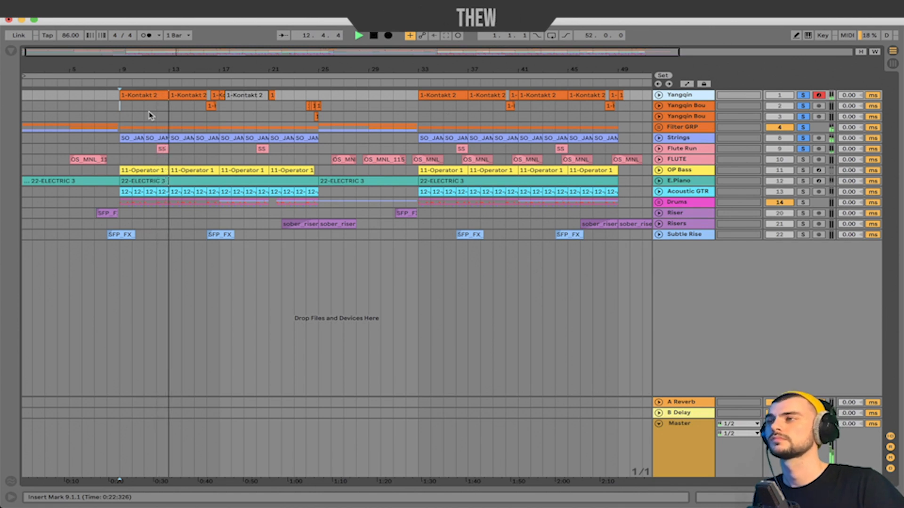
key("space")
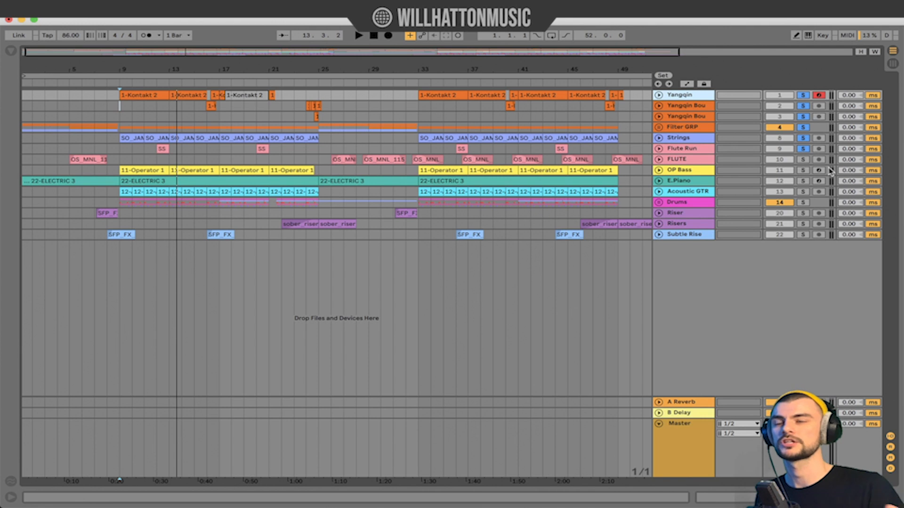
Step: Unfold the E.Piano track and audition it in solo from bar 9 and from bar 17
left_click(658, 182)
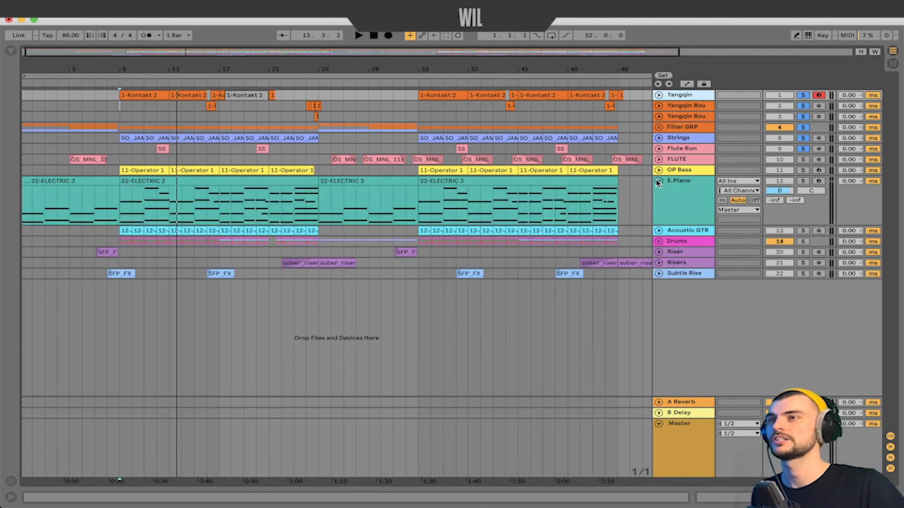
left_click(685, 188)
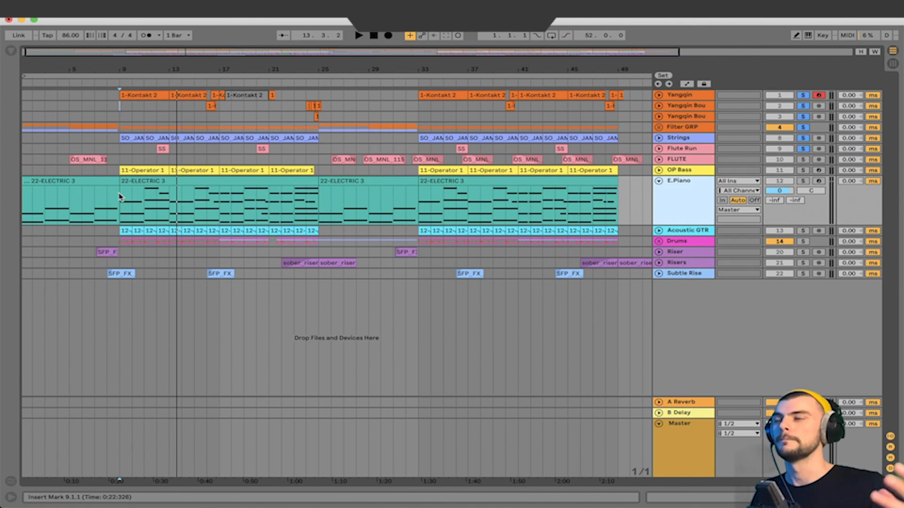
left_click(141, 183)
key("space")
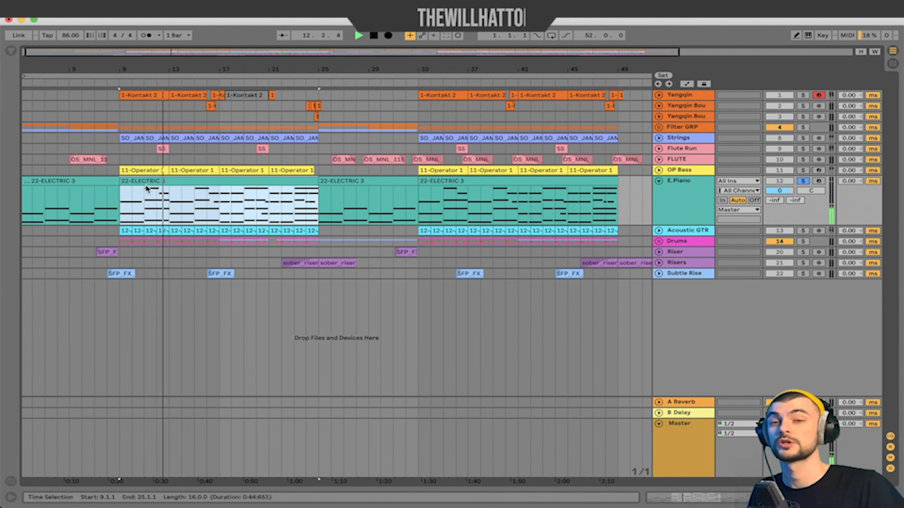
left_click(217, 194)
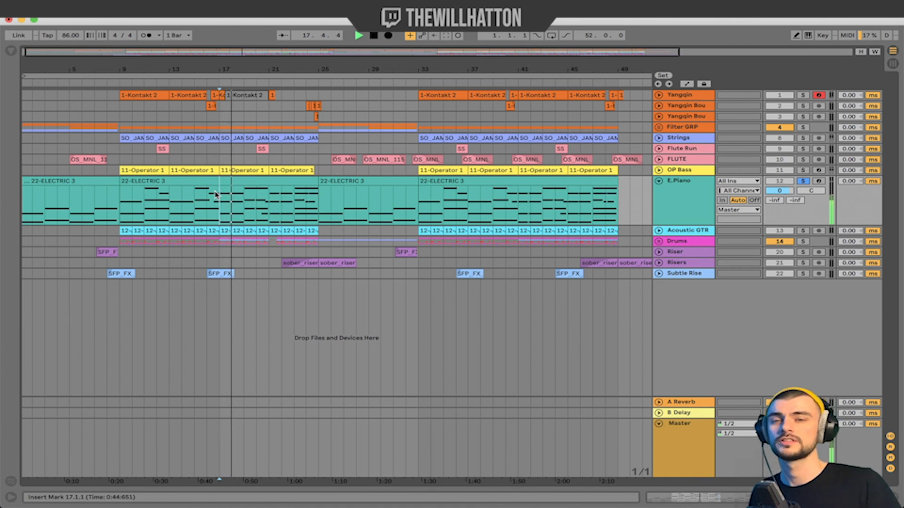
key("space")
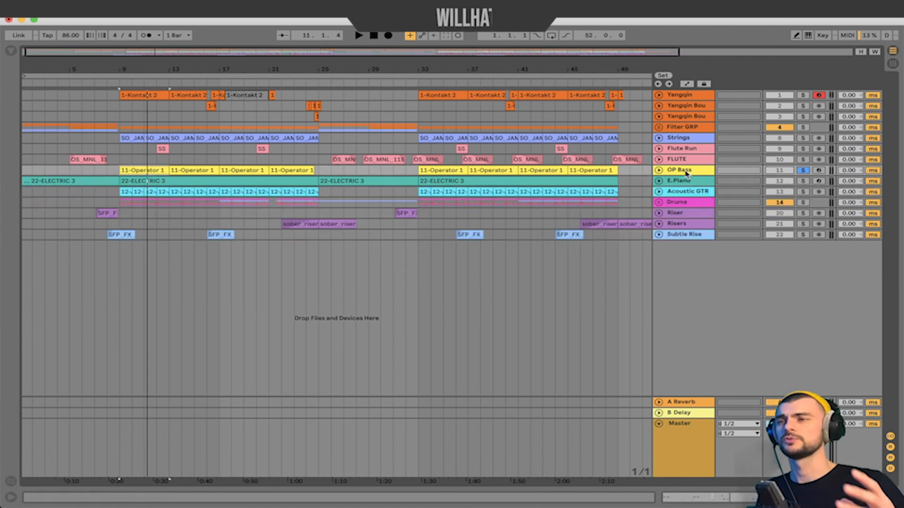
Step: Examine the OP Bass track's Operator, Overdrive and RBass devices, opening and closing the RBass plug-in window
double_click(685, 172)
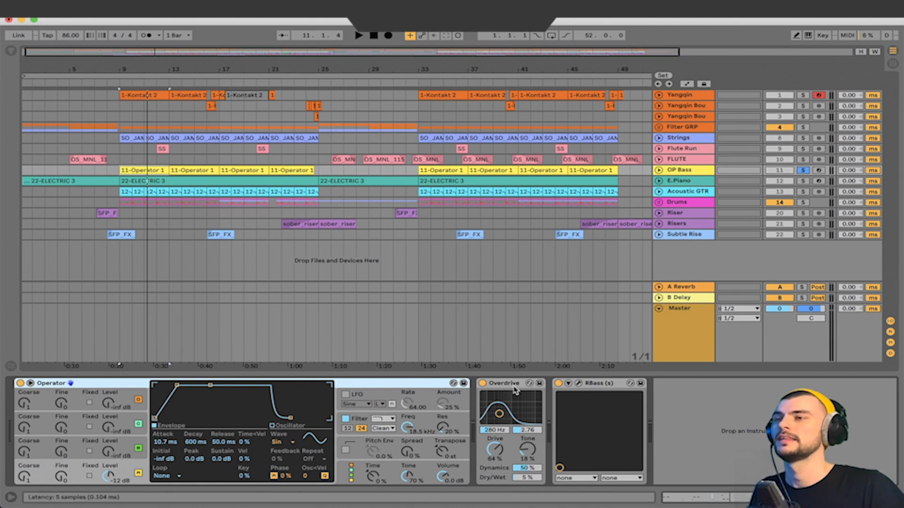
left_click(578, 384)
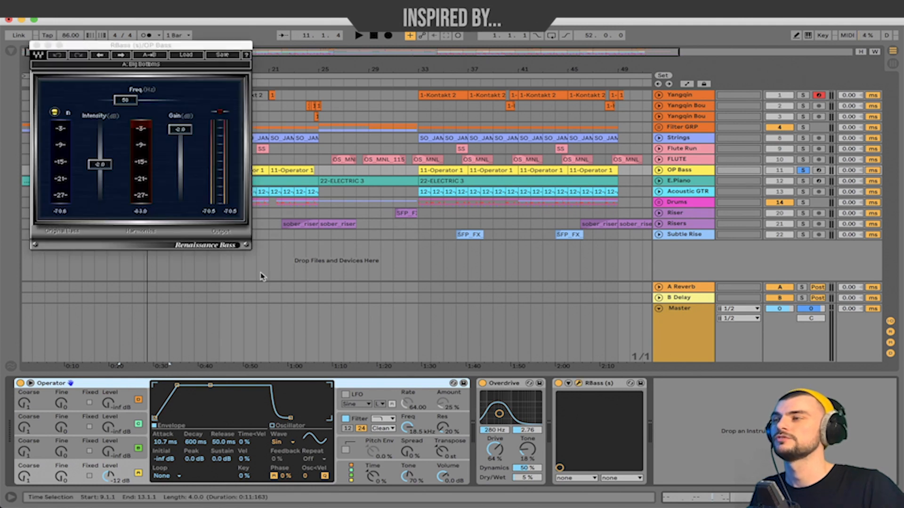
left_click(36, 45)
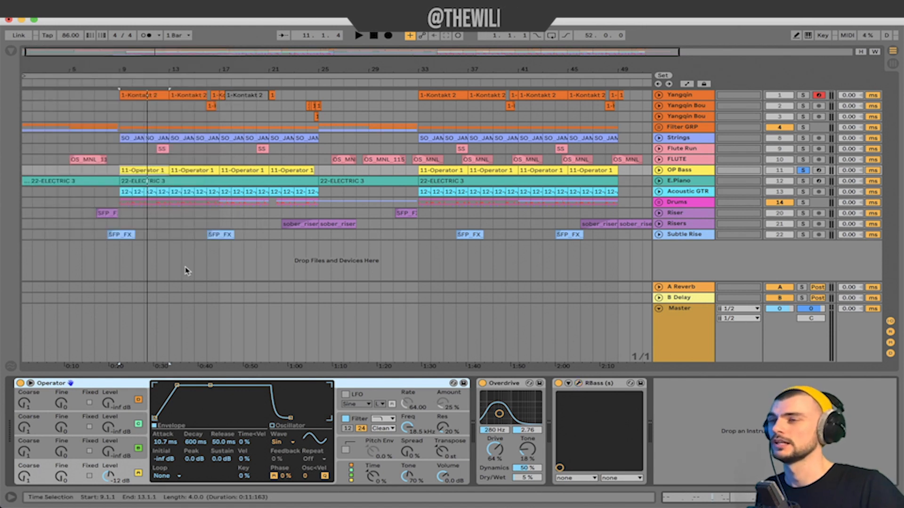
left_click(507, 385)
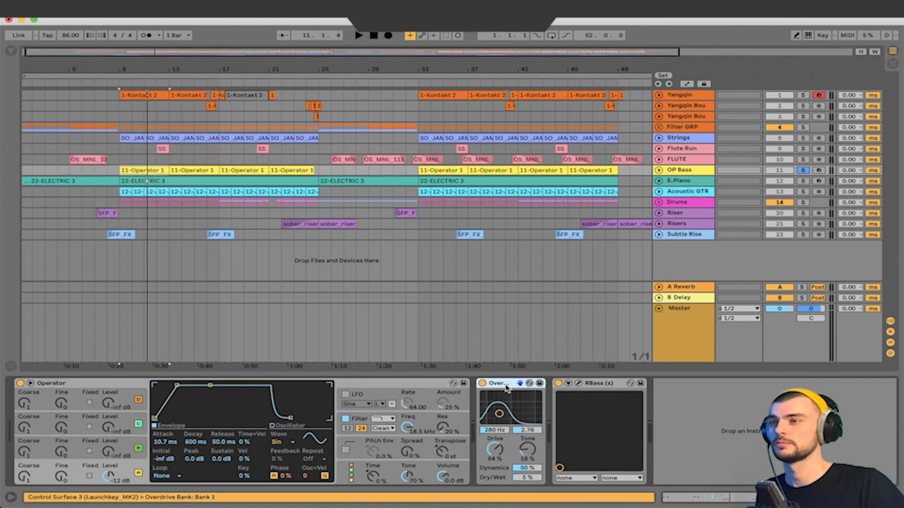
left_click(598, 385)
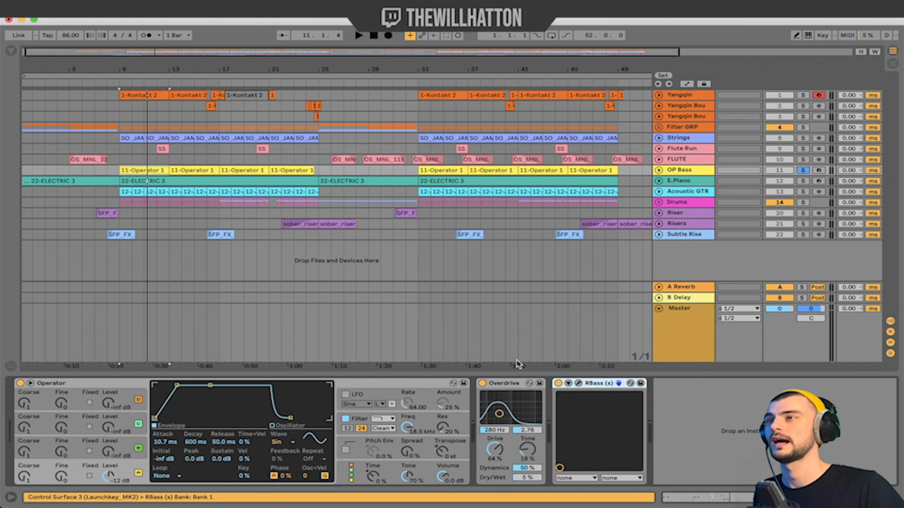
Step: Audition the Acoustic GTR track in solo from bar 9 and inspect its OTT plug-in settings
left_click(684, 194)
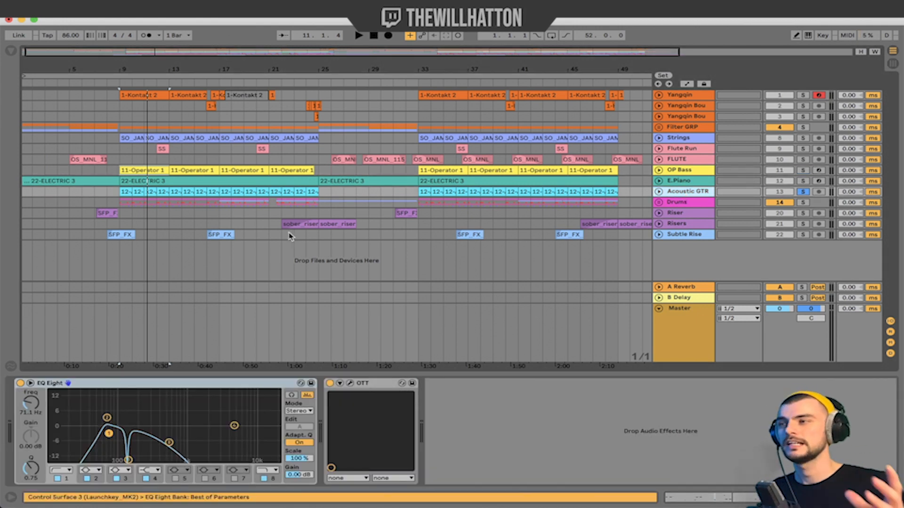
left_click(118, 192)
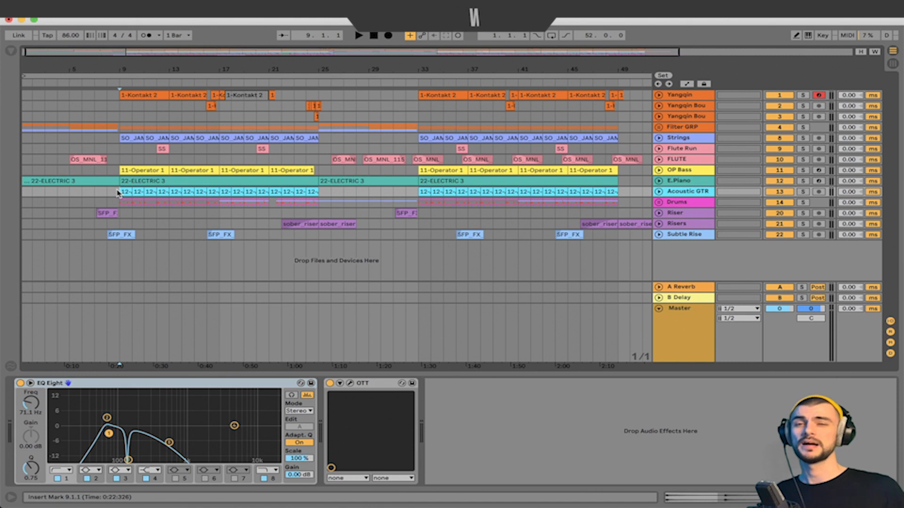
key("space")
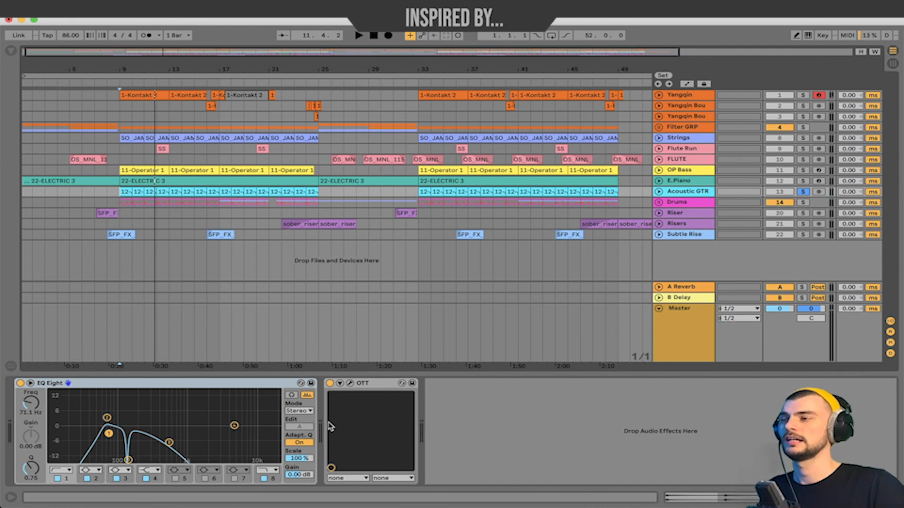
left_click(350, 384)
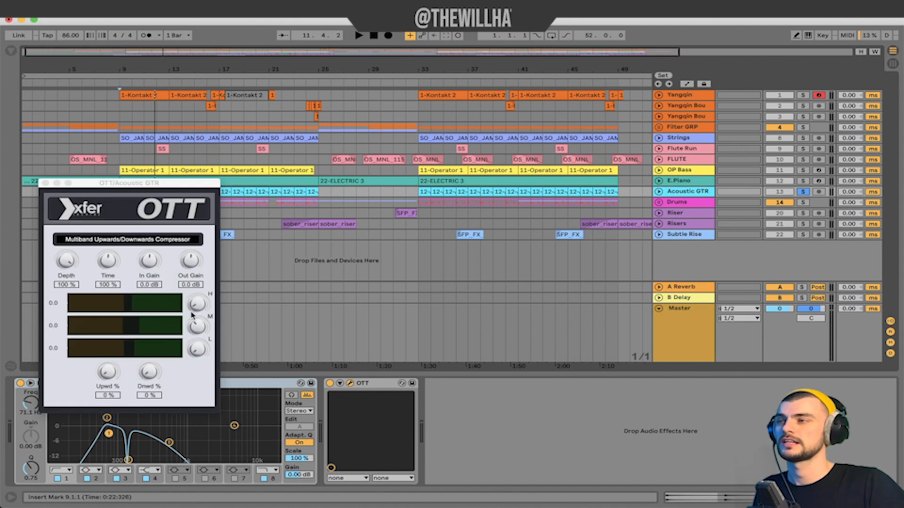
left_click(46, 183)
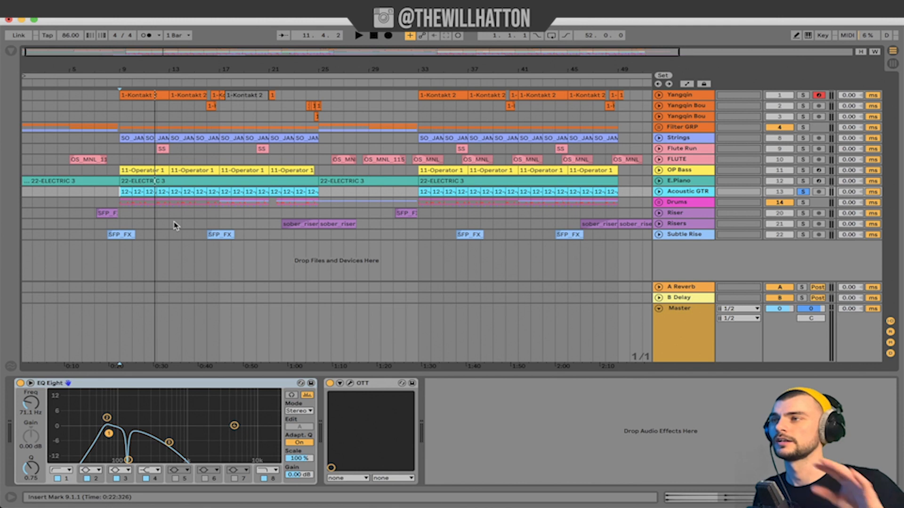
Step: Solo the Drums group, unfold it, and solo its HATS and FOLEY HATS tracks to view their effects
key("Down")
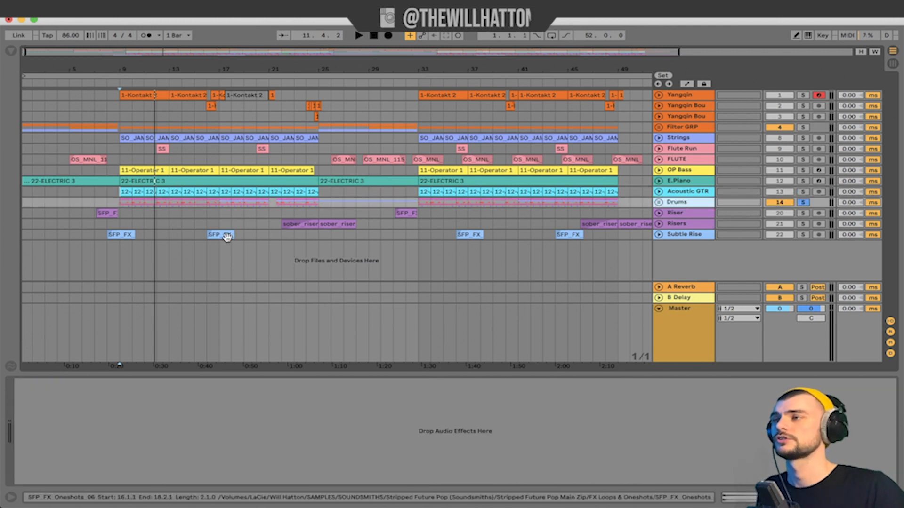
left_click(115, 204)
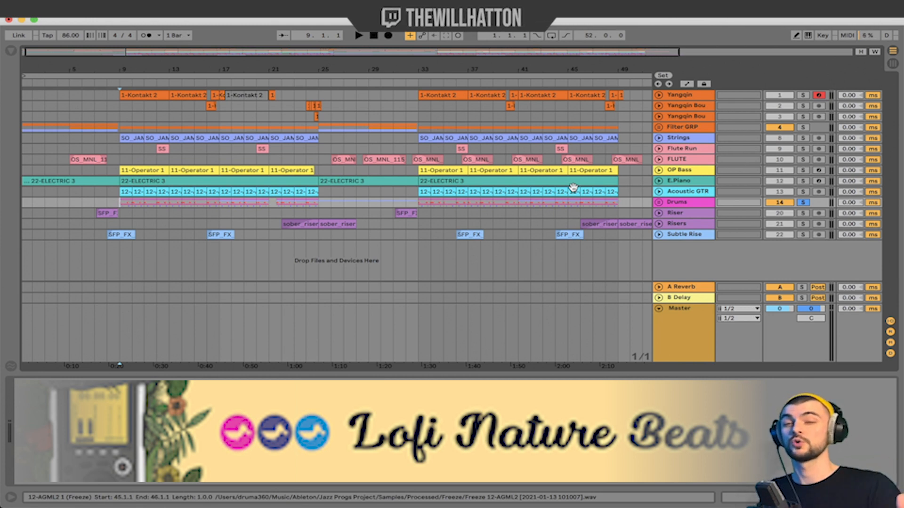
left_click(658, 202)
left_click(678, 243)
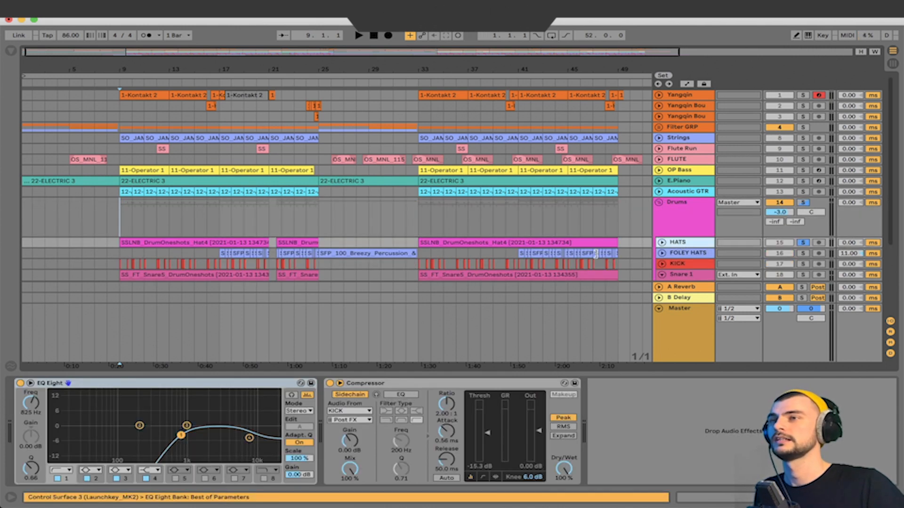
left_click(672, 254)
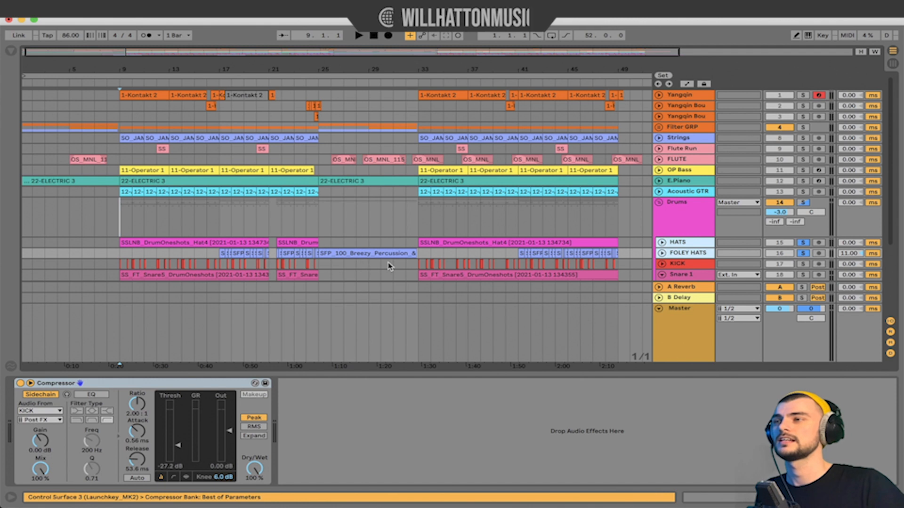
Step: Audition the soloed HATS and FOLEY HATS tracks from bar 9 and from bar 17
left_click(119, 245)
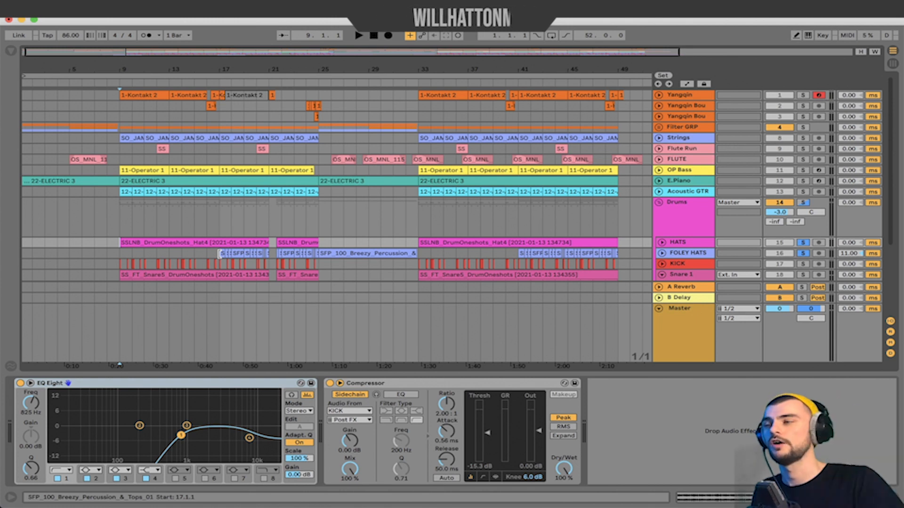
left_click(220, 240)
key("space")
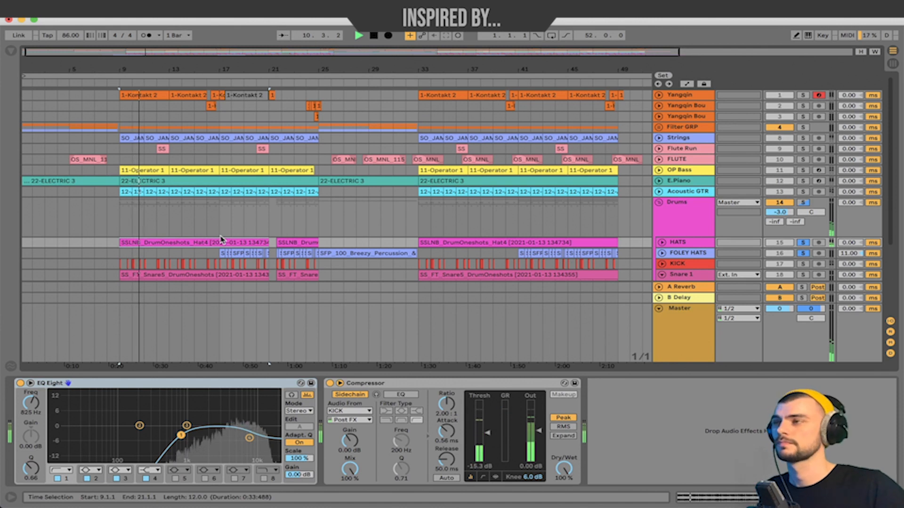
left_click(222, 239)
key("space")
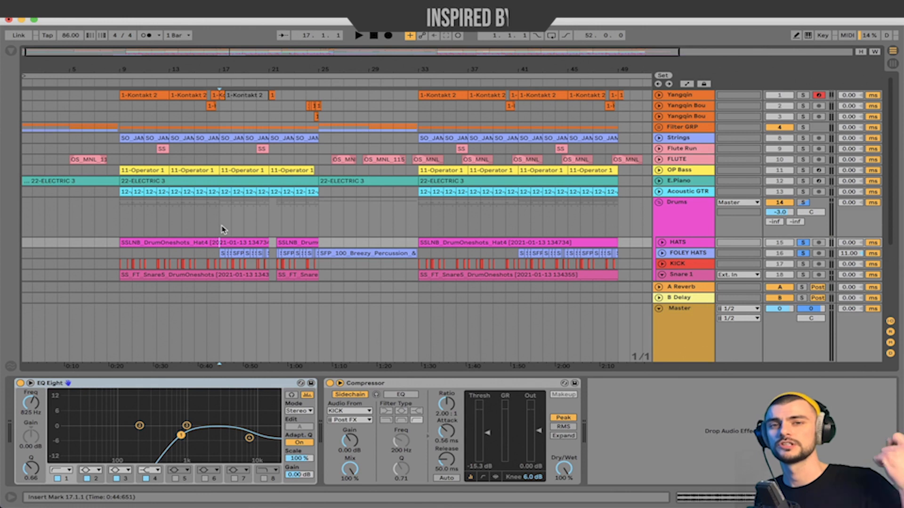
key("space")
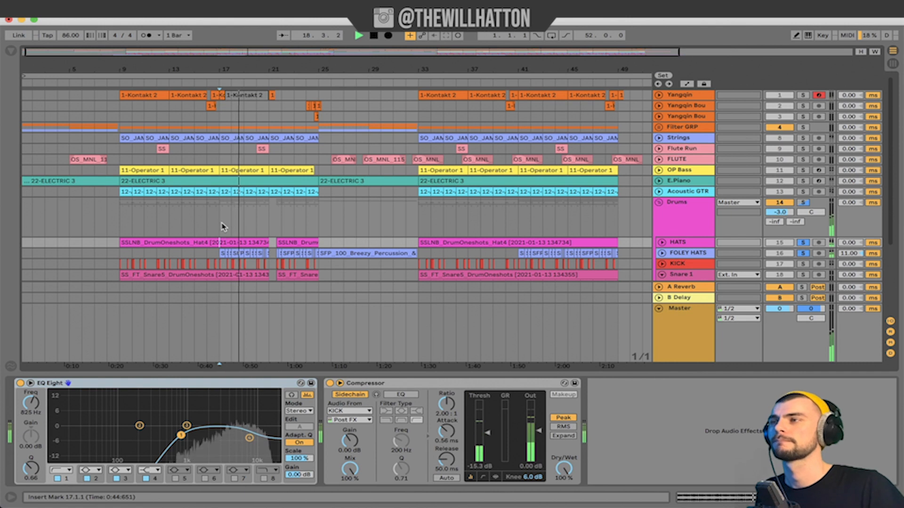
key("space")
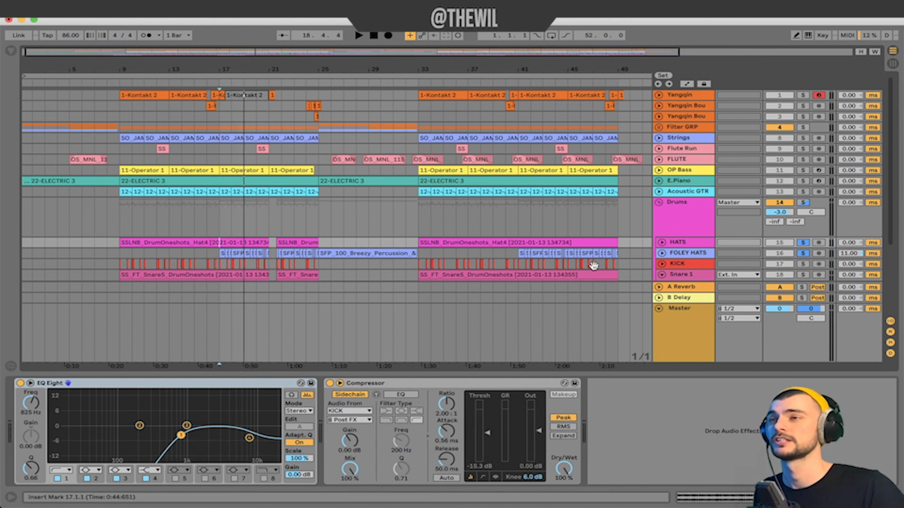
Step: Bring the Drums group's lower tracks into view, solo Snare 1 and Snare 2, and set the playback start to bar 9
left_click(659, 203)
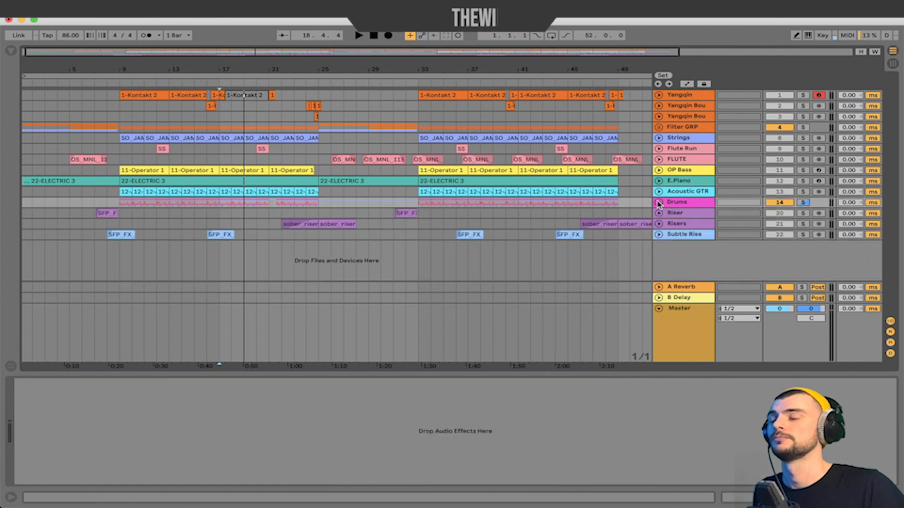
left_click(674, 212)
left_click(659, 203)
scroll(679, 239, "down", 2)
scroll(679, 239, "down", 3)
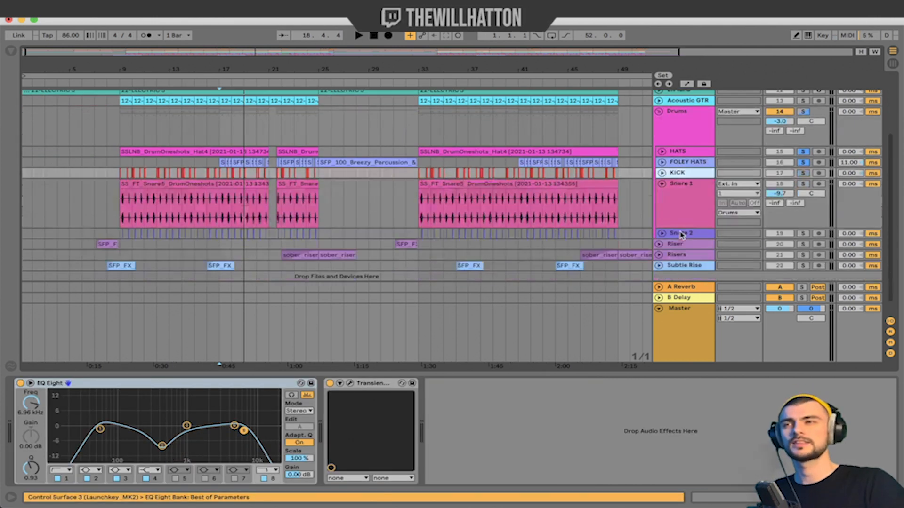
left_click(681, 209)
left_click(682, 235)
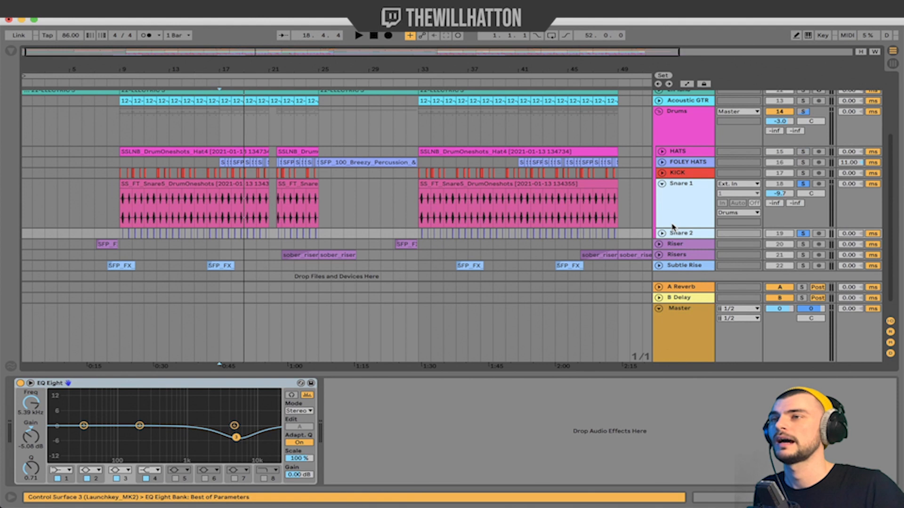
left_click(120, 202)
Step: Compare the EQ Eight curves of the Snare 1 and Snare 2 tracks
left_click(700, 199)
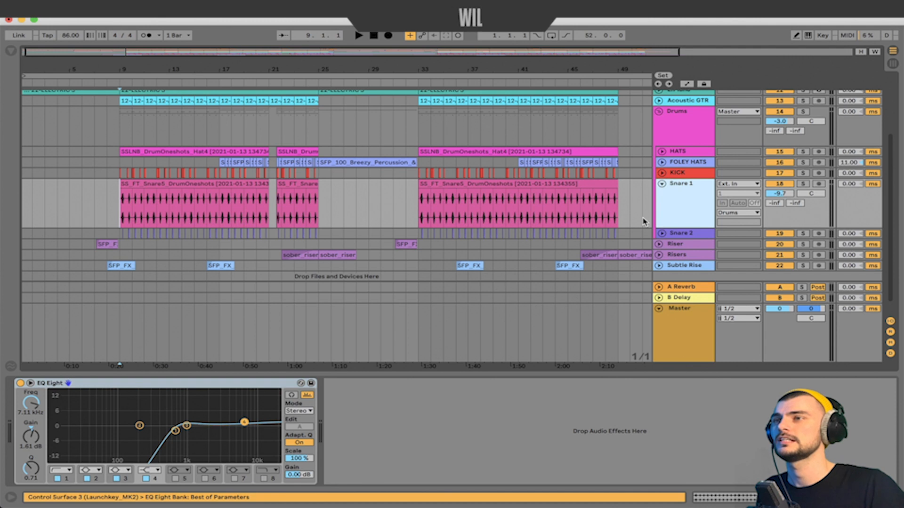
left_click(690, 235)
left_click(692, 210)
left_click(690, 236)
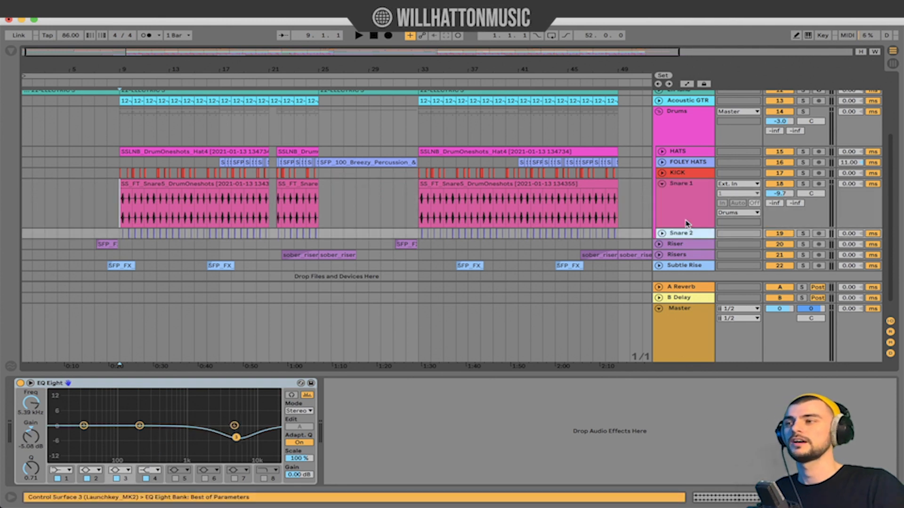
left_click(686, 224)
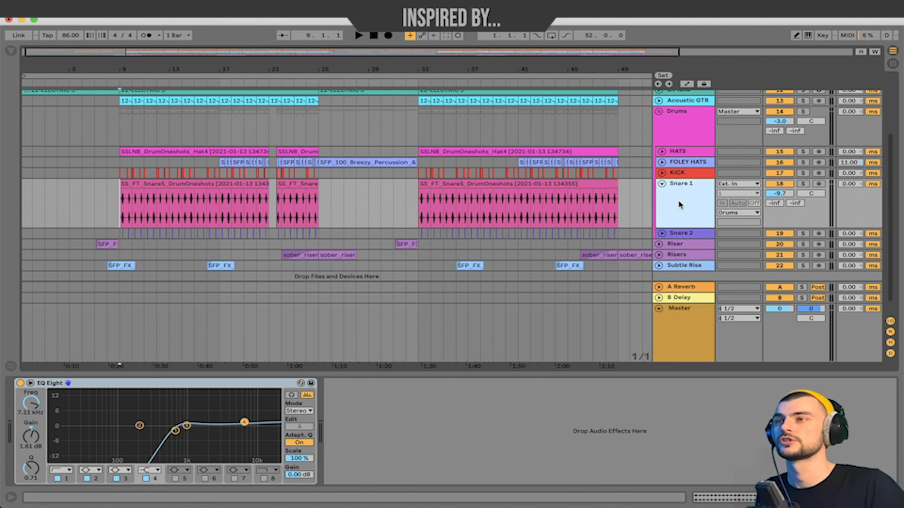
Step: Audition Snare 1 and Snare 2 separately in solo from bar 9
left_click(209, 181)
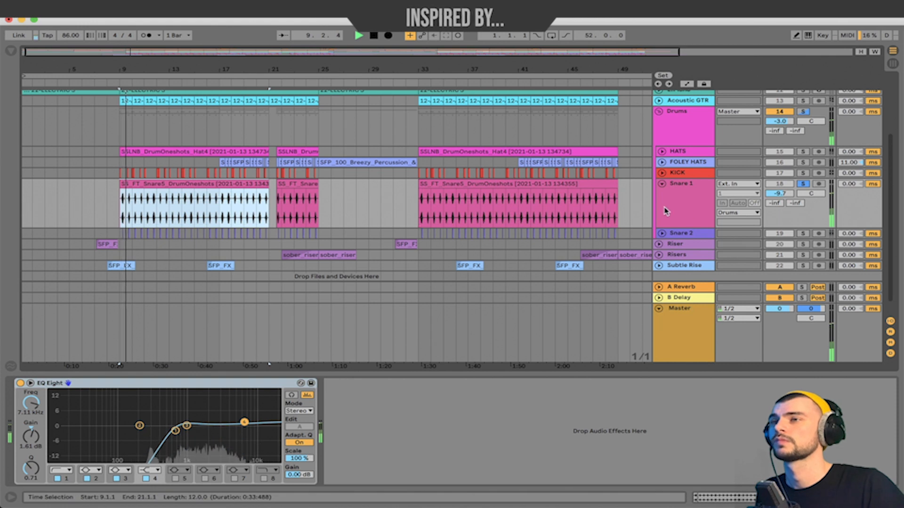
key("space")
left_click(686, 234)
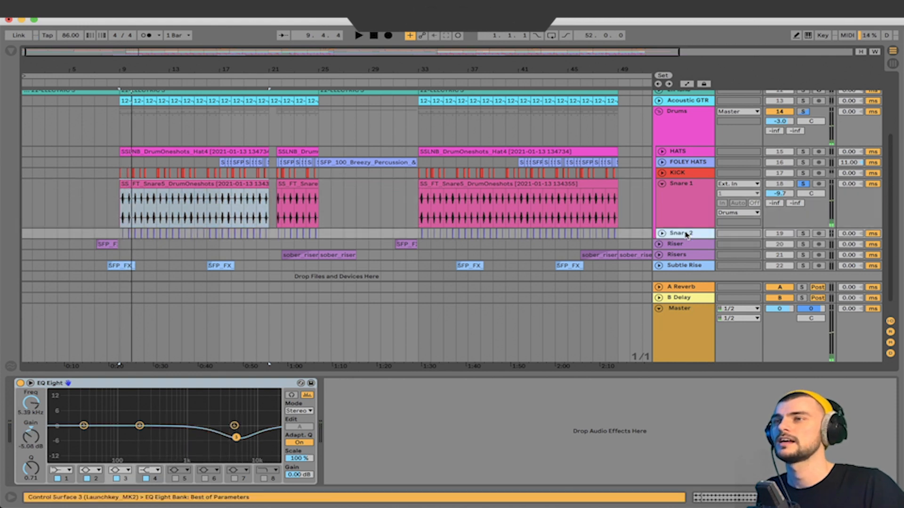
key("space")
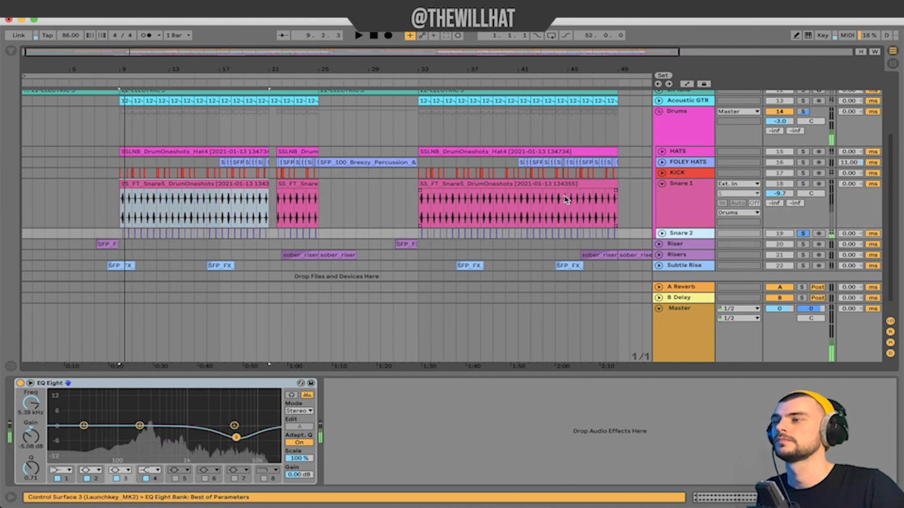
key("space")
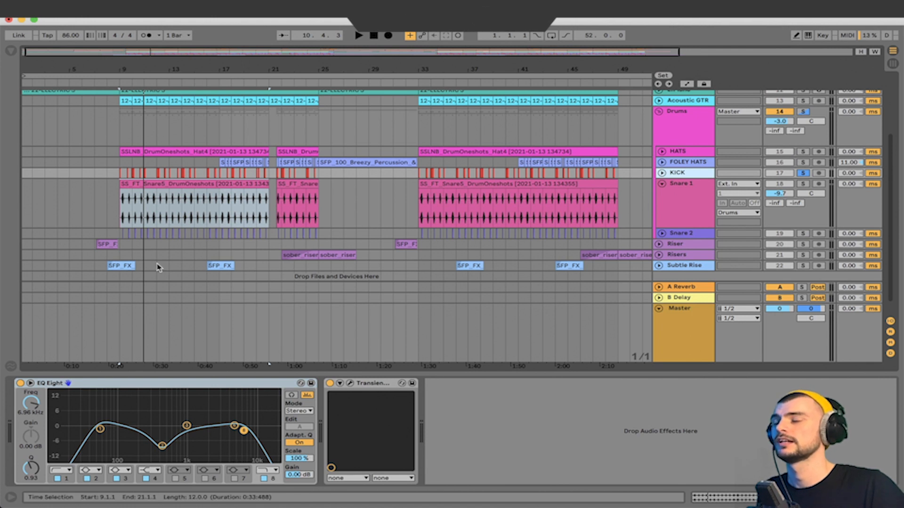
Step: Audition the soloed KICK track from bar 9
left_click(118, 176)
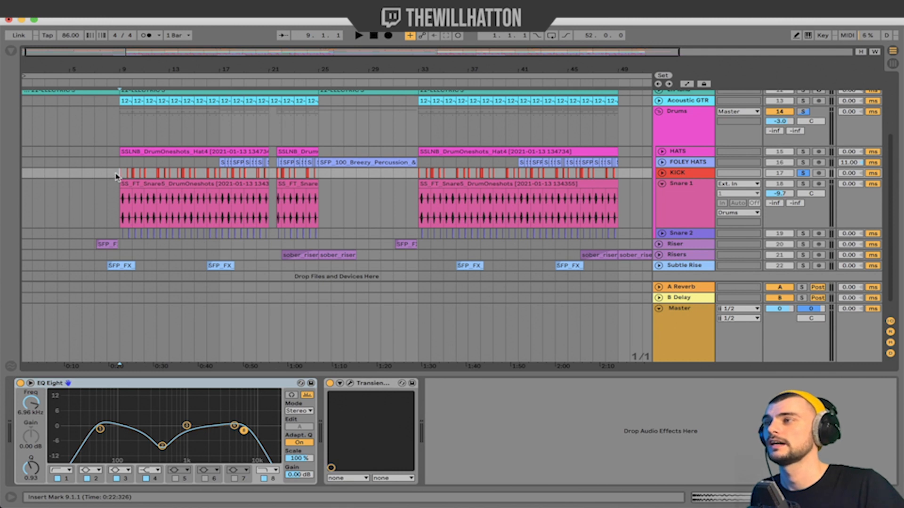
key("space")
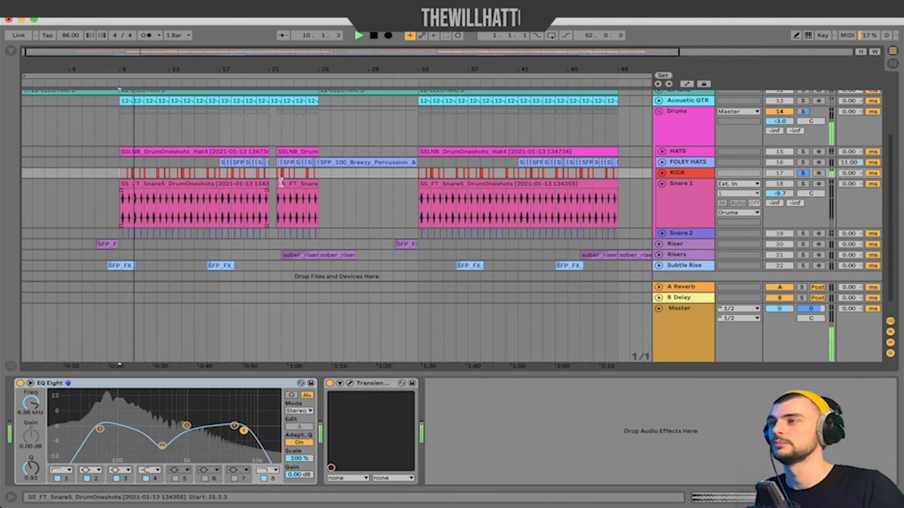
key("space")
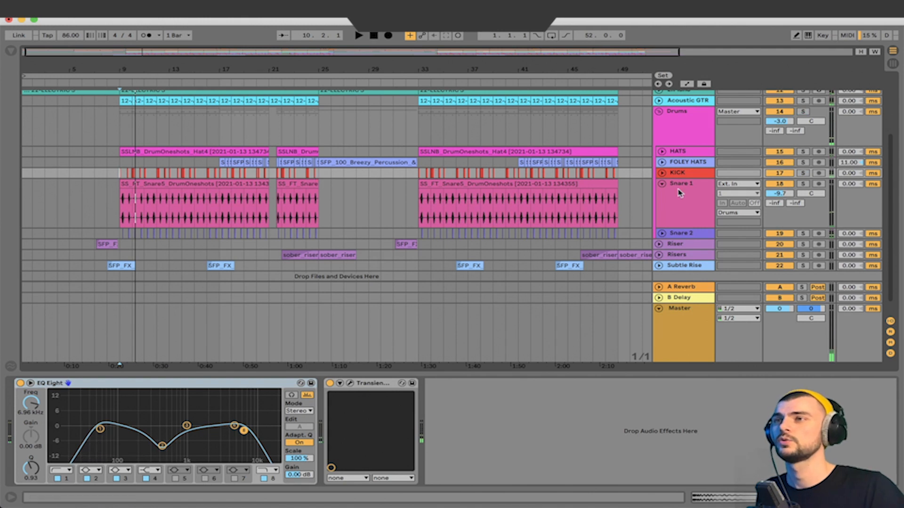
Step: Solo the whole Drums group and audition it from bar 9
left_click(676, 112)
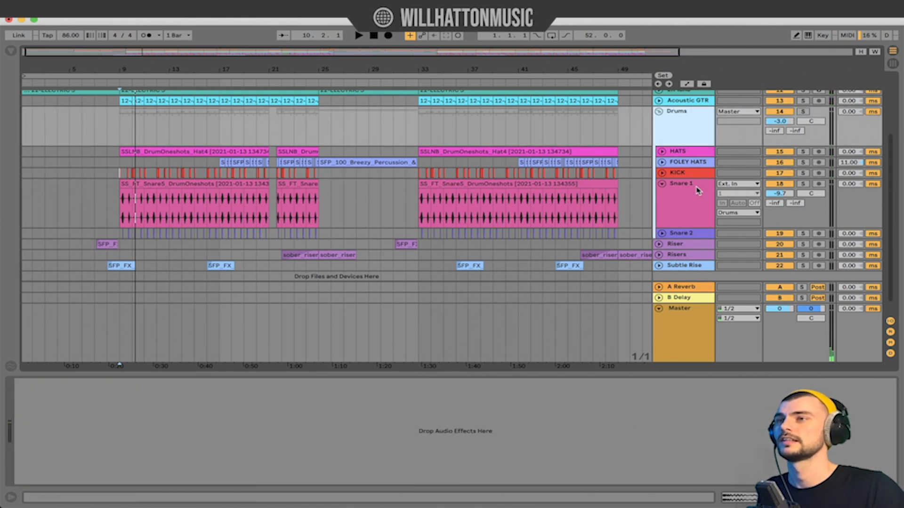
key("s")
key("space")
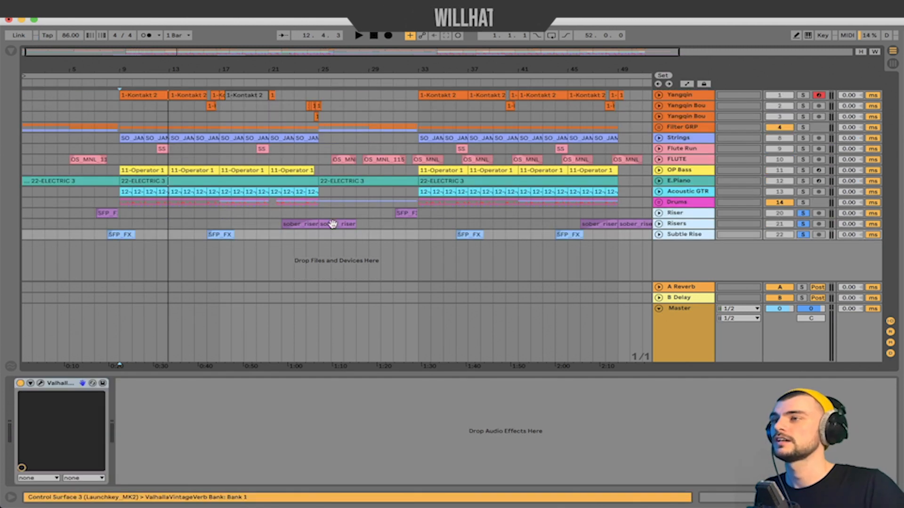
Step: Audition the soloed Riser, Risers and Subtle Rise tracks from bar 23
left_click(293, 214)
key("space")
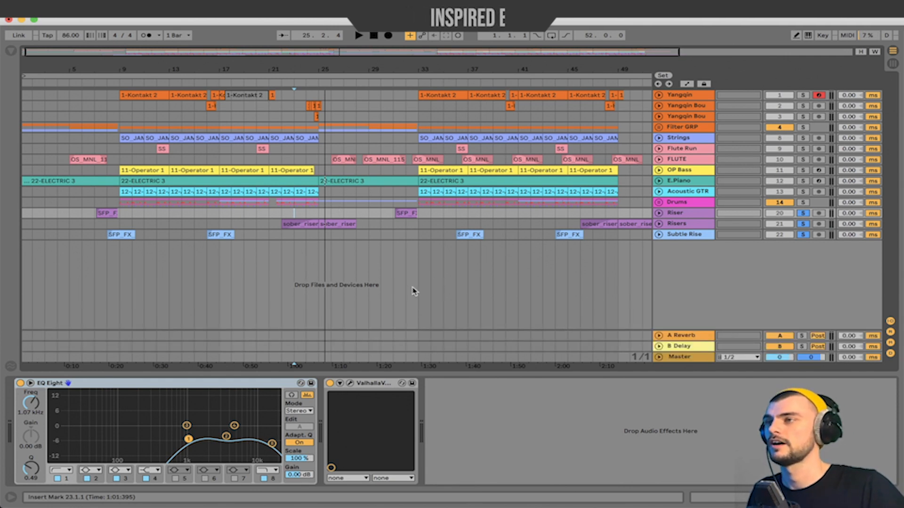
left_click(414, 290)
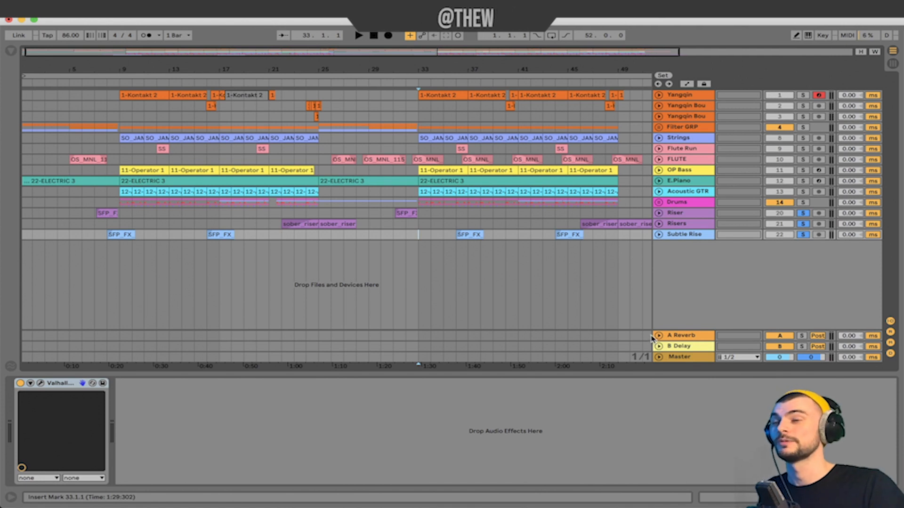
Step: Display the Master track's effects, inspect the expanded Spectrum analyser, and switch Spectrum off and collapse it
left_click(676, 358)
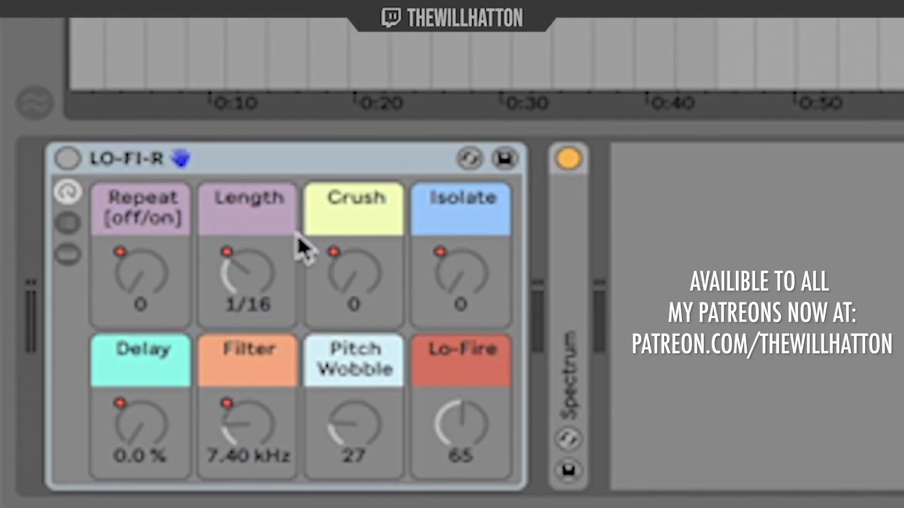
double_click(577, 284)
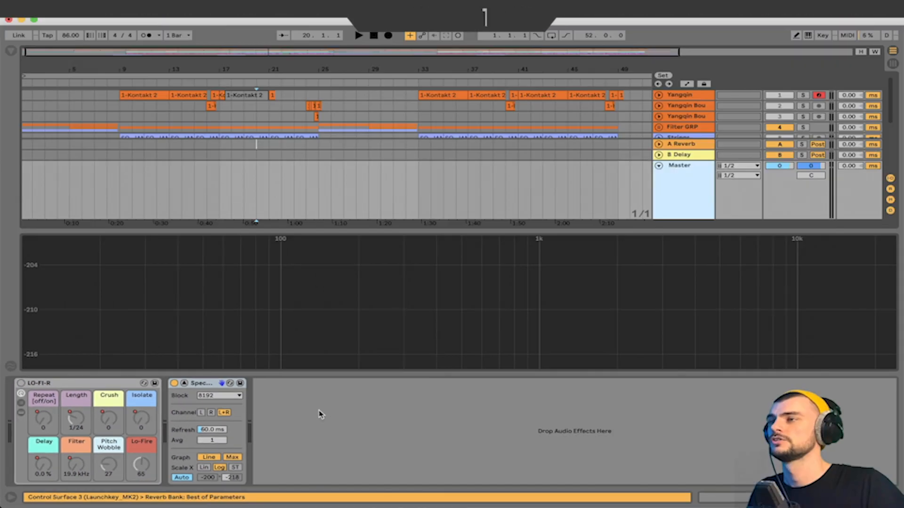
double_click(663, 259)
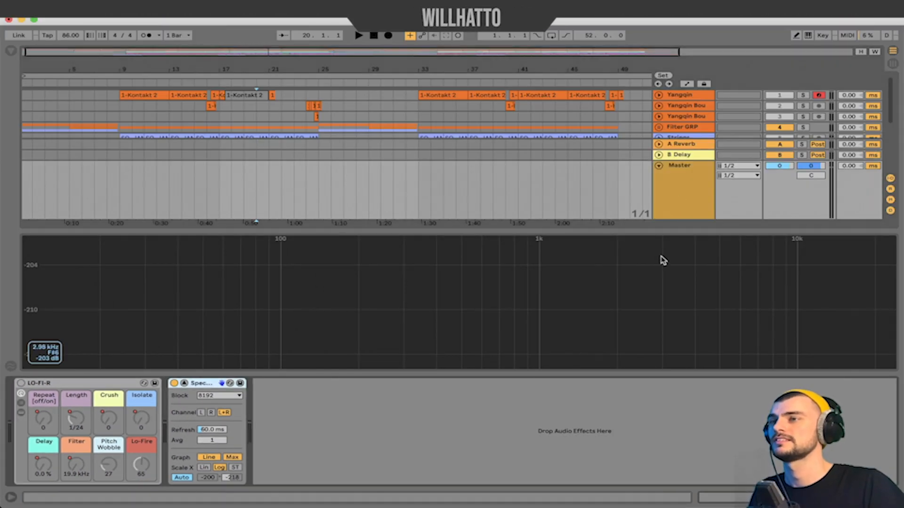
double_click(261, 424)
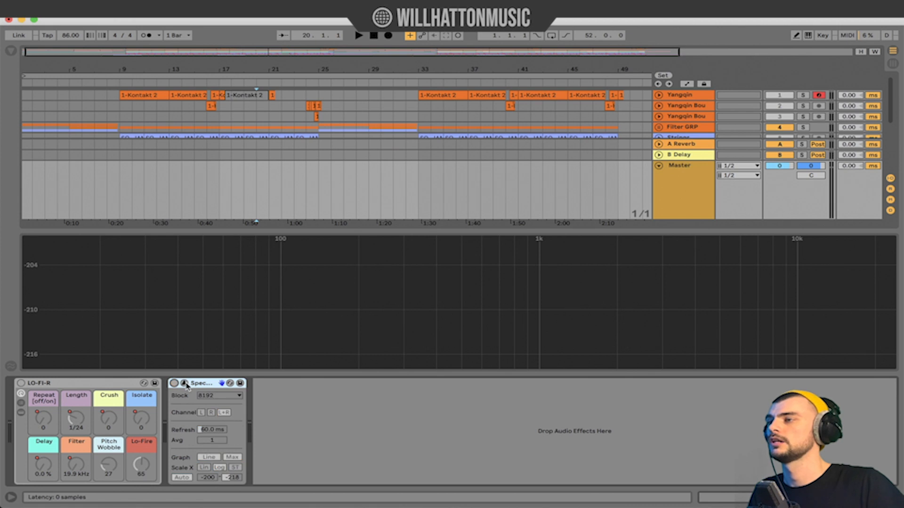
left_click(174, 383)
double_click(257, 384)
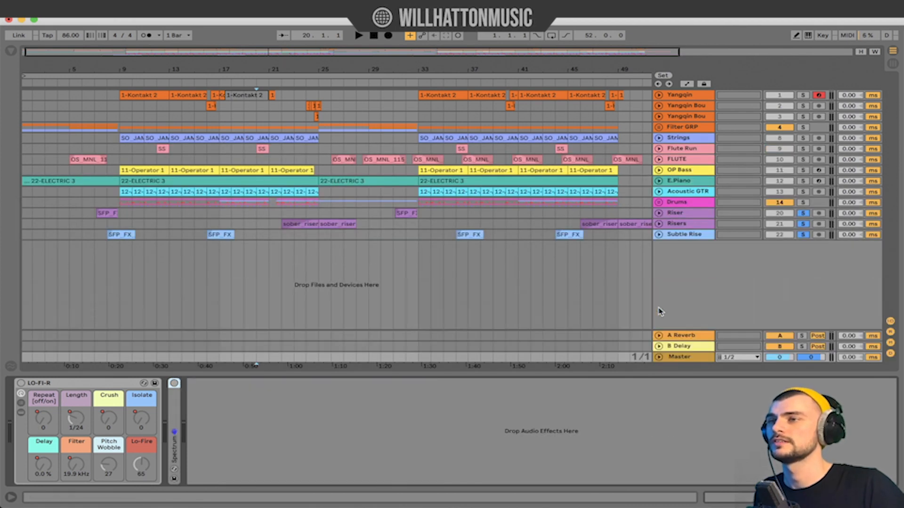
Step: Examine the Master track's LO-FI-R automation lanes for Delay, Isolate, Crush, Repeat and Length, and fold the track again
key("a")
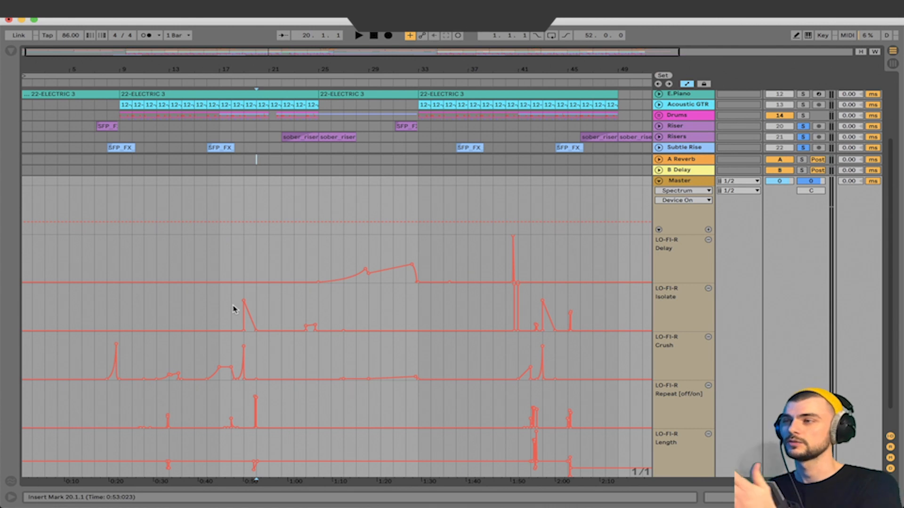
scroll(234, 309, "down", 1)
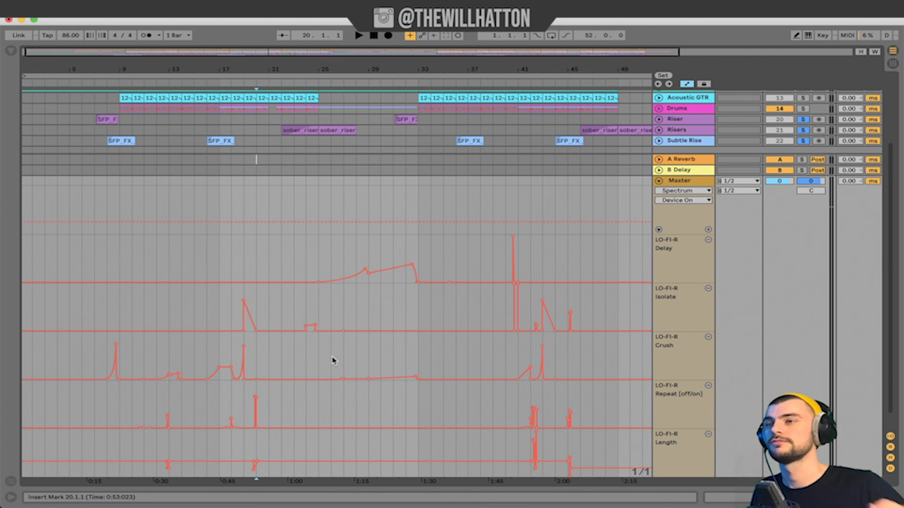
scroll(286, 365, "down", 2)
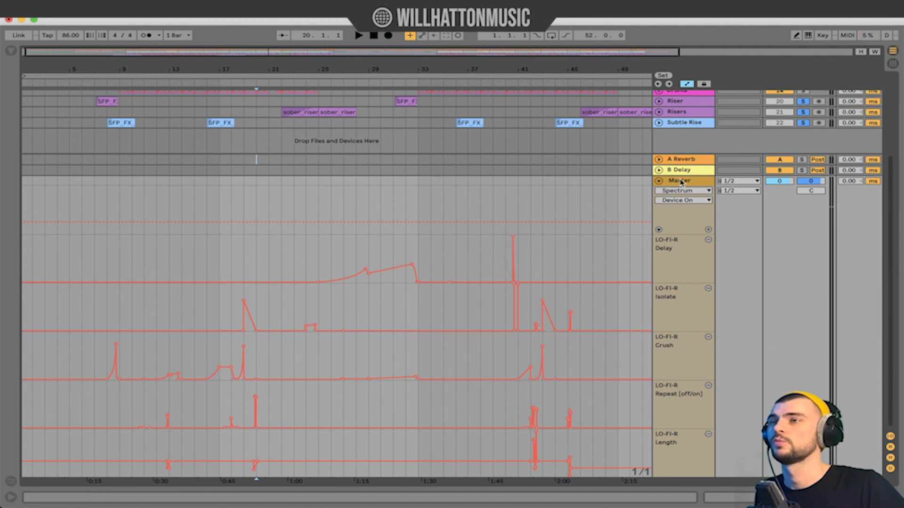
left_click(659, 181)
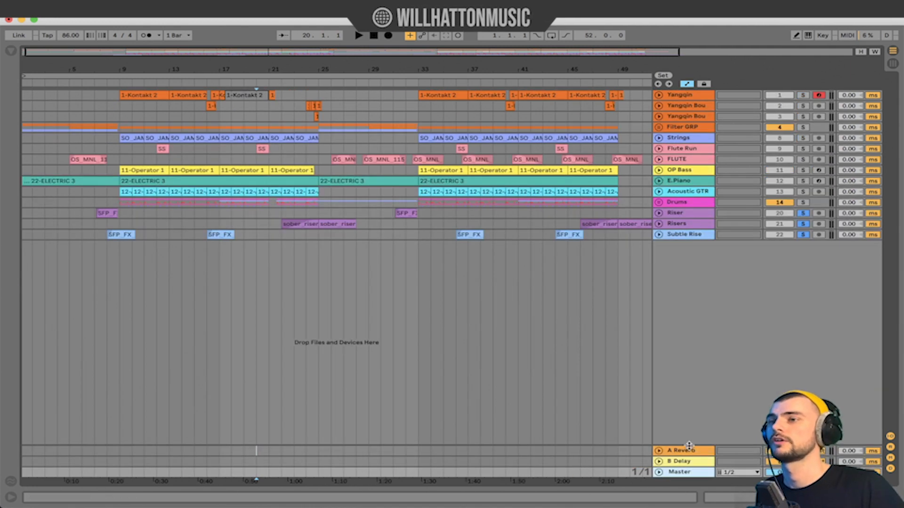
Step: Enable the LO-FI-R rack on the Master track and audition the full mix with its automation from bar 40
double_click(687, 476)
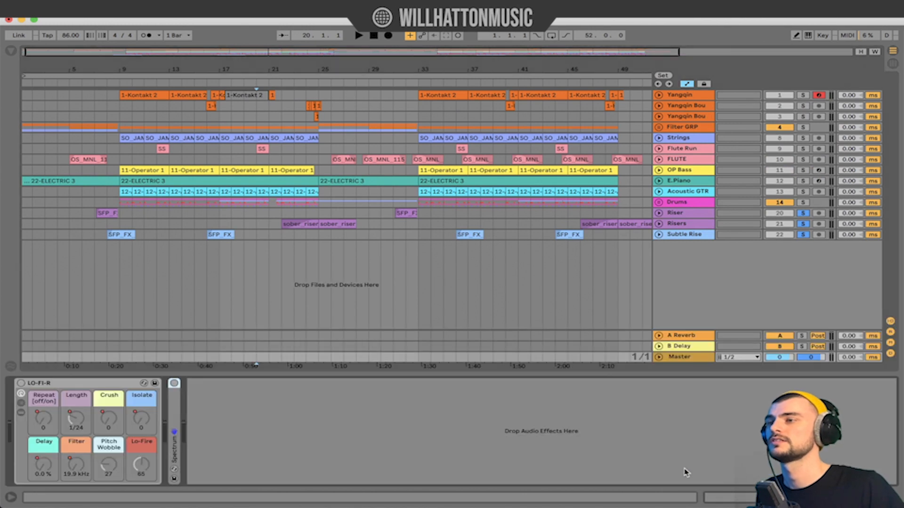
left_click(21, 383)
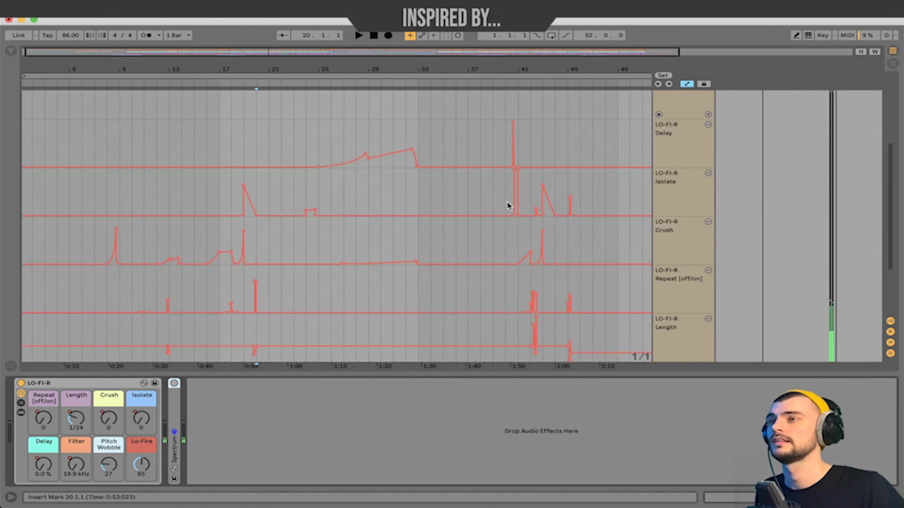
left_click(505, 200)
key("space")
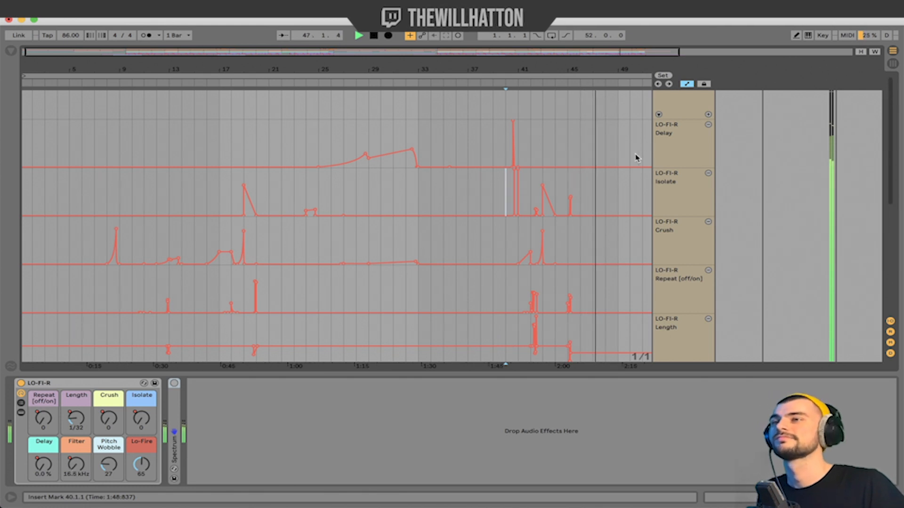
left_click(892, 497)
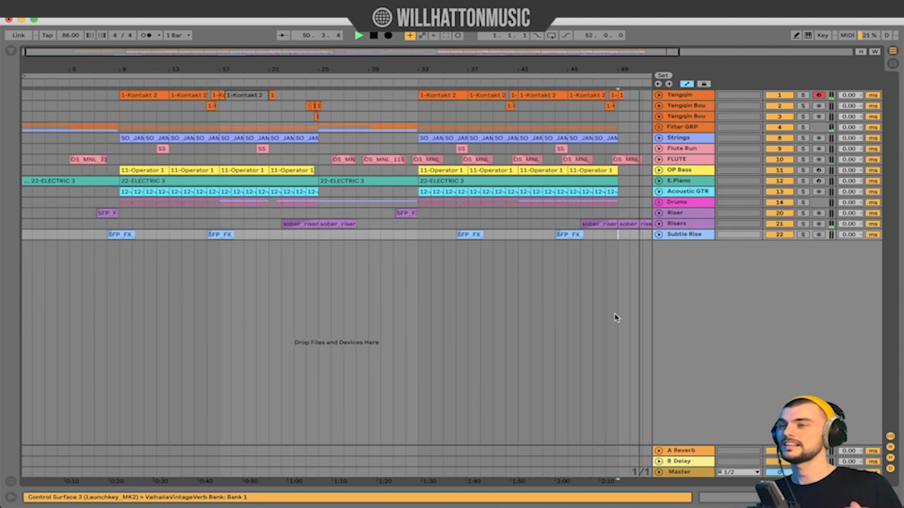
key("space")
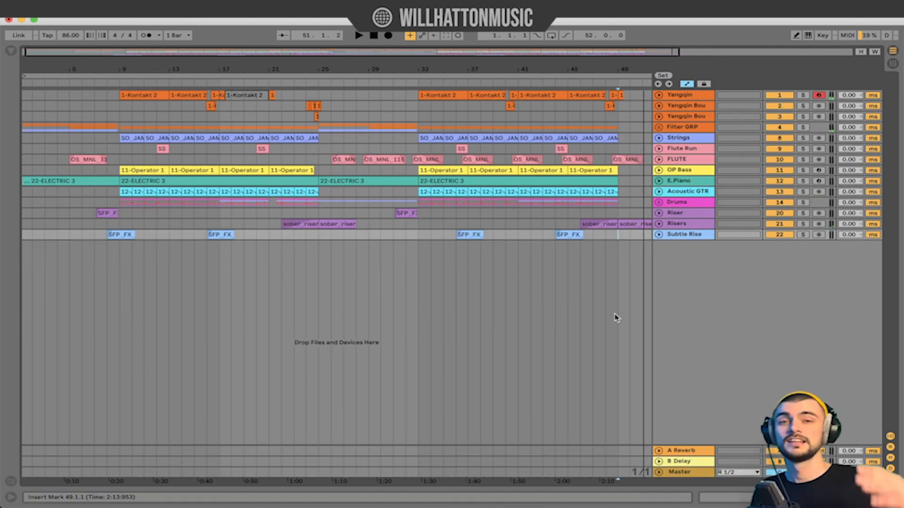